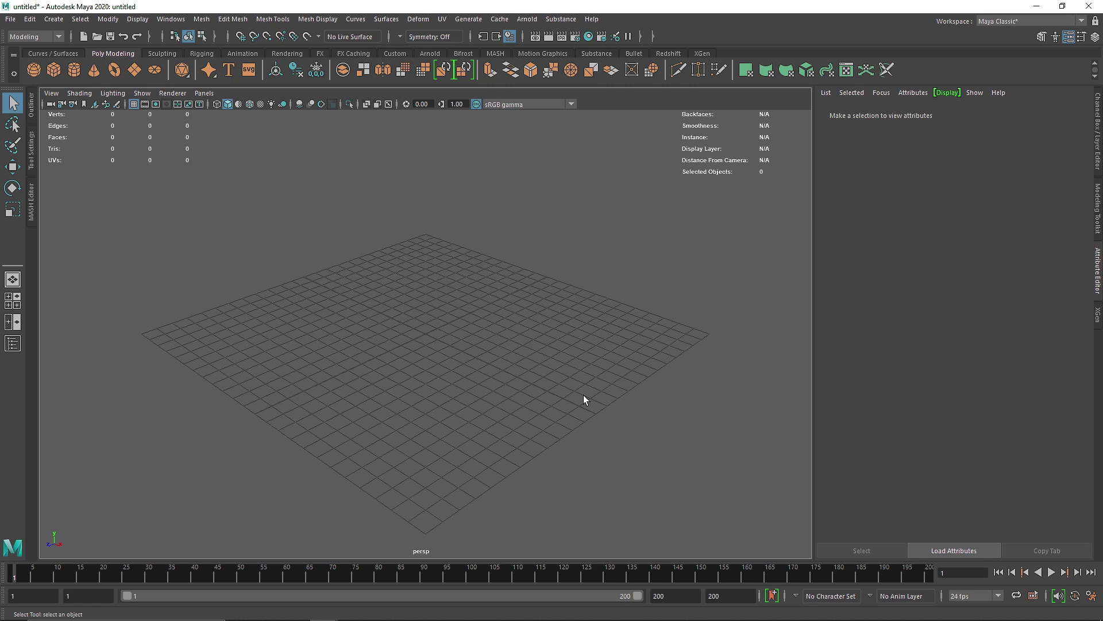
- Switch to the FX menu set, create an nParticle emitter, and raise it to about 8.1 units in Y above the grid
click(35, 36)
click(26, 80)
click(215, 22)
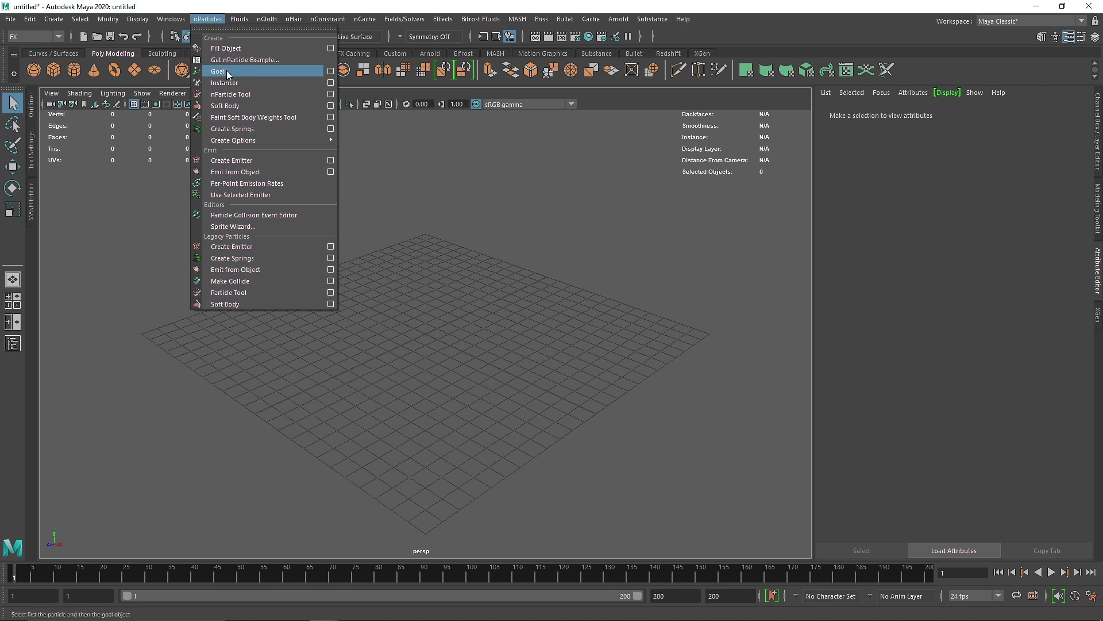
click(239, 159)
key(w)
drag(425, 298, 428, 169)
alt+drag(433, 257, 449, 251)
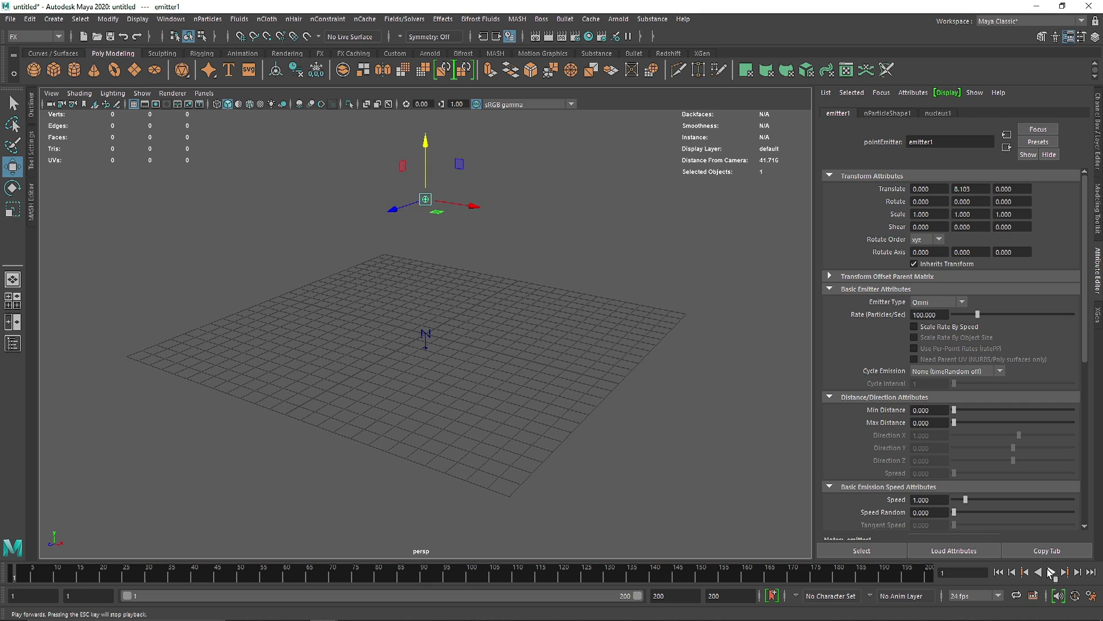
- Play back the particle emission briefly and open the nucleus1 solver attributes
click(1051, 573)
click(1050, 572)
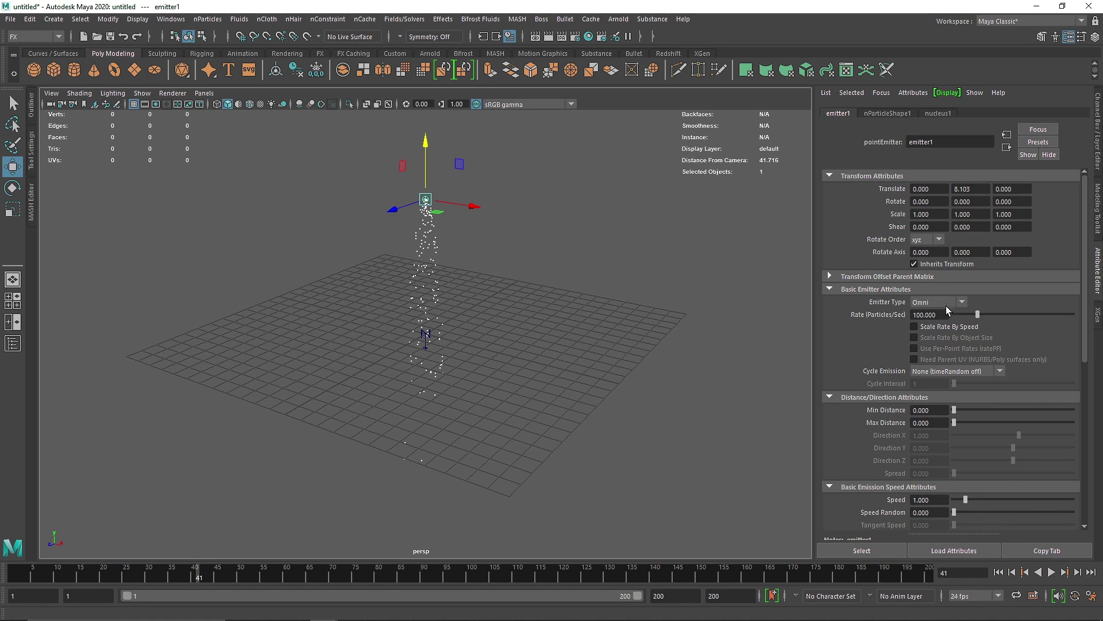
click(944, 302)
click(928, 115)
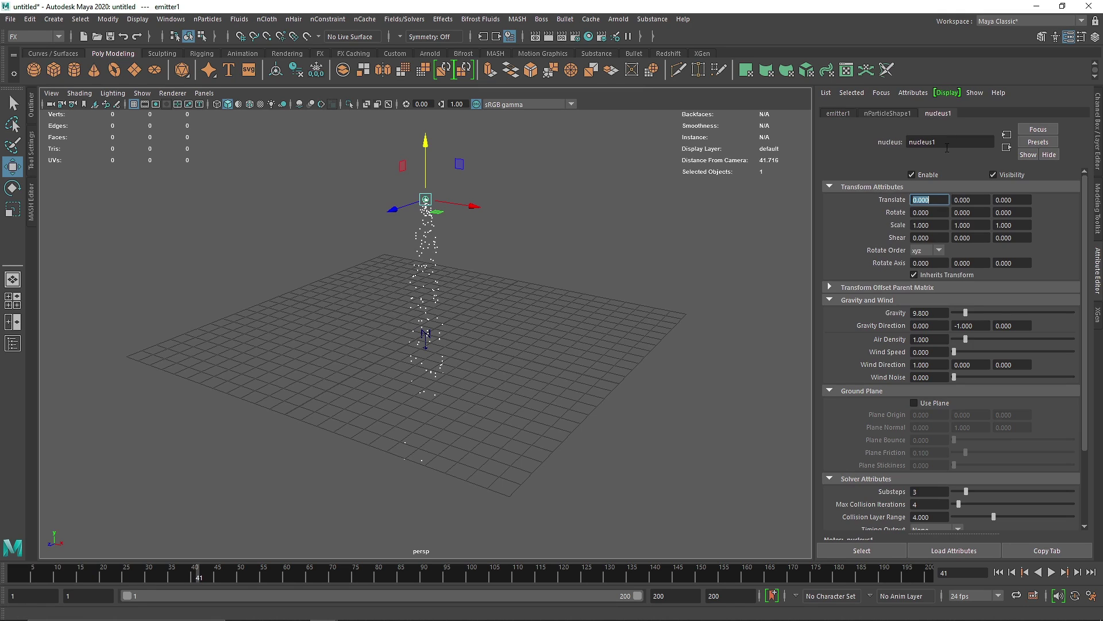
- Add a turbulence field to the emitted nParticles and play back the simulation to see its effect
click(436, 249)
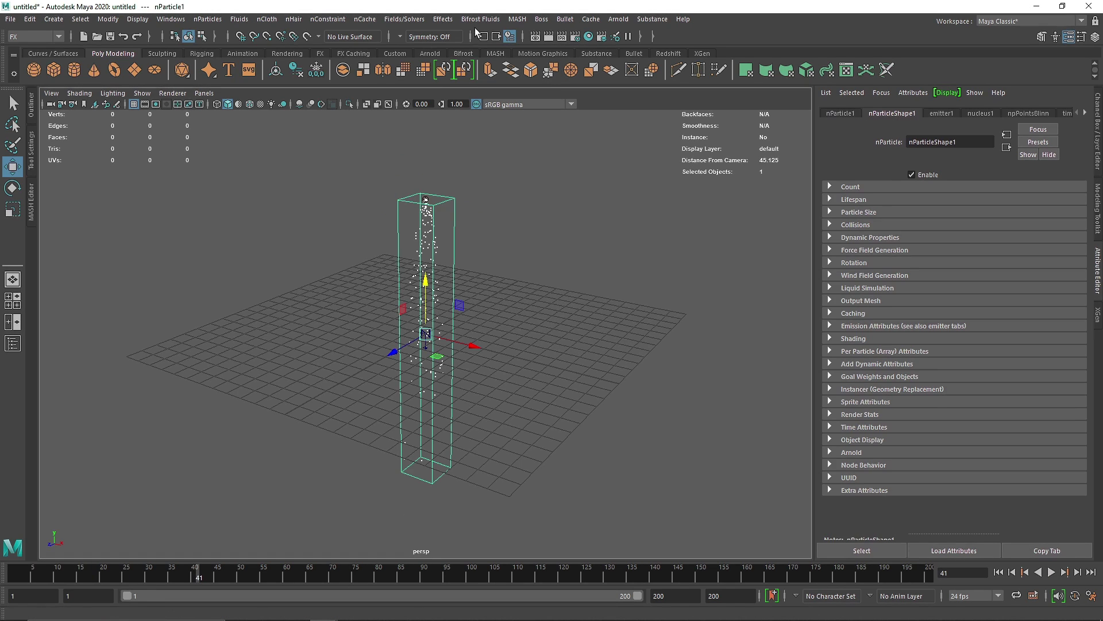
click(444, 22)
mouse_move(404, 19)
click(411, 105)
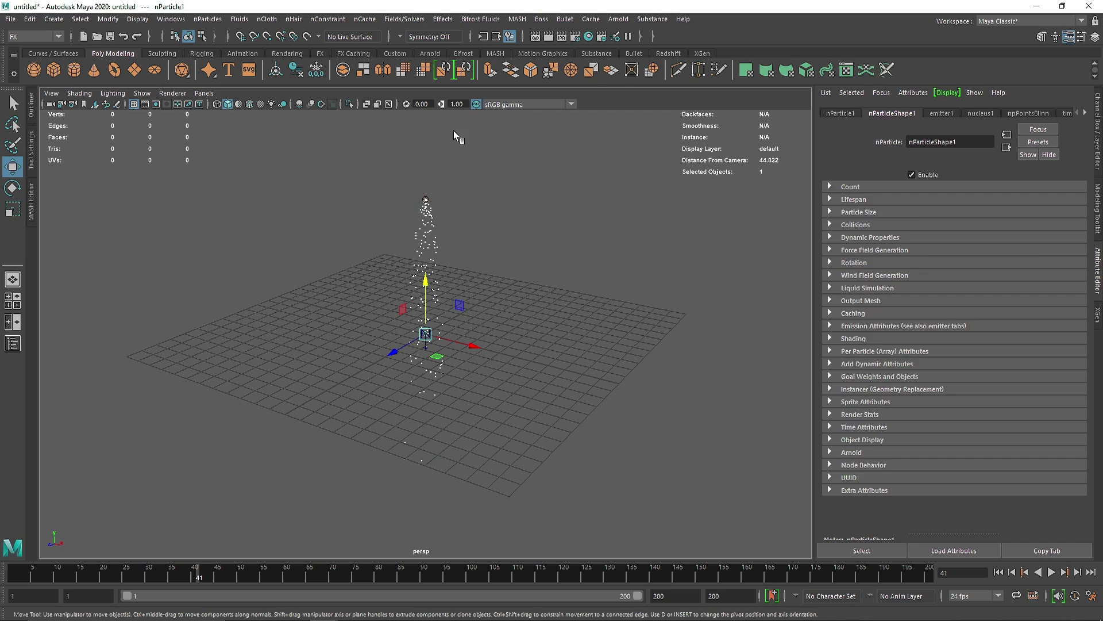
click(1052, 573)
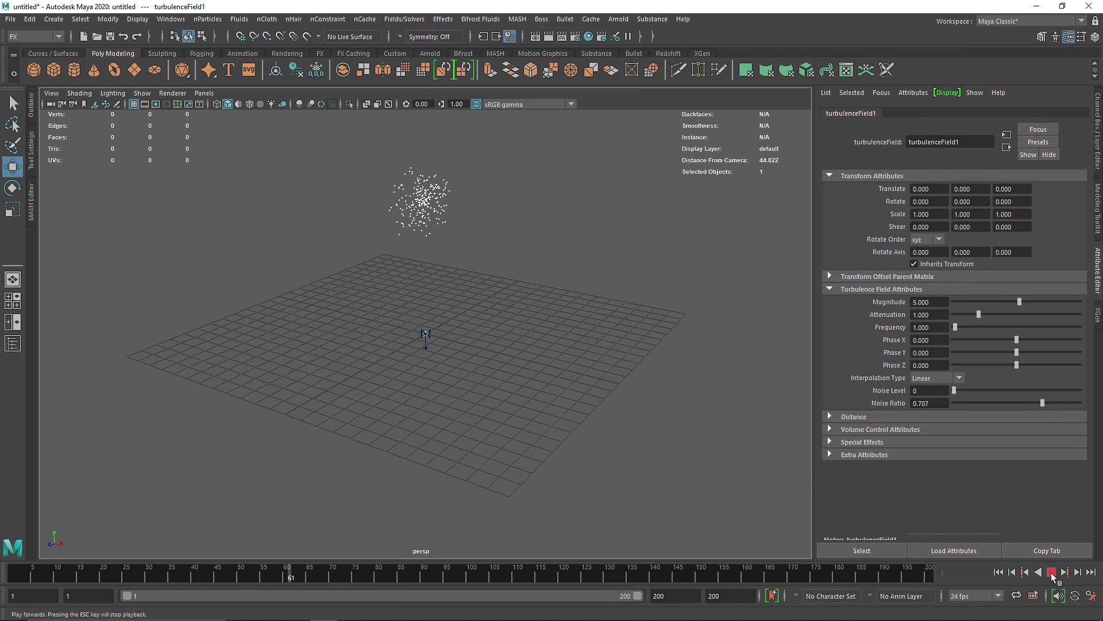
click(1052, 573)
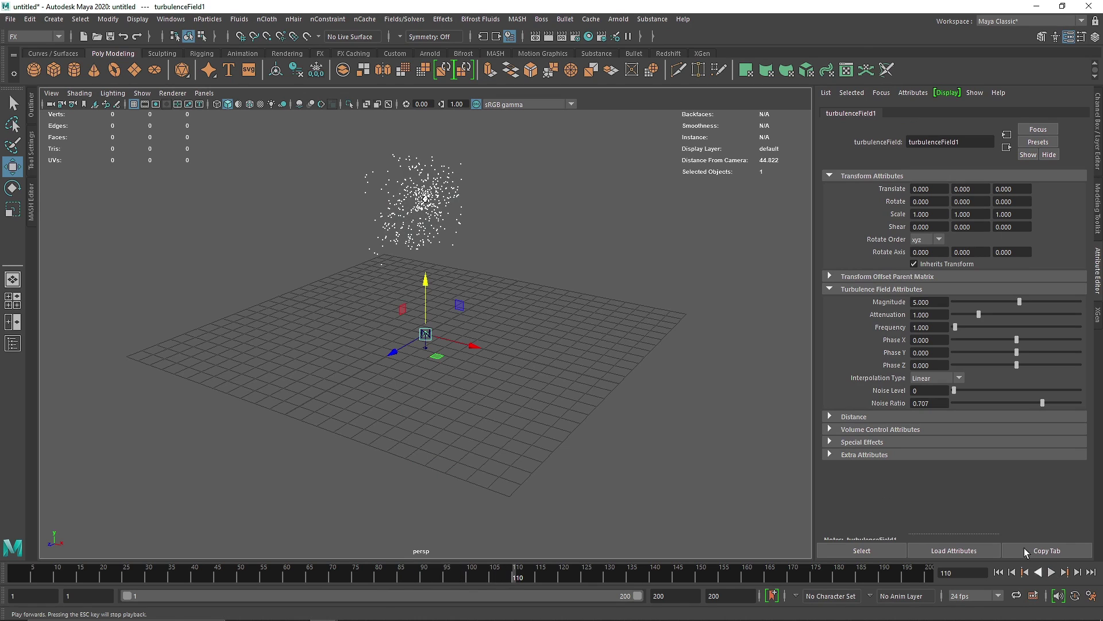
- Select the nParticles and increase the emission rate in the emitter1 attributes
click(490, 233)
click(455, 233)
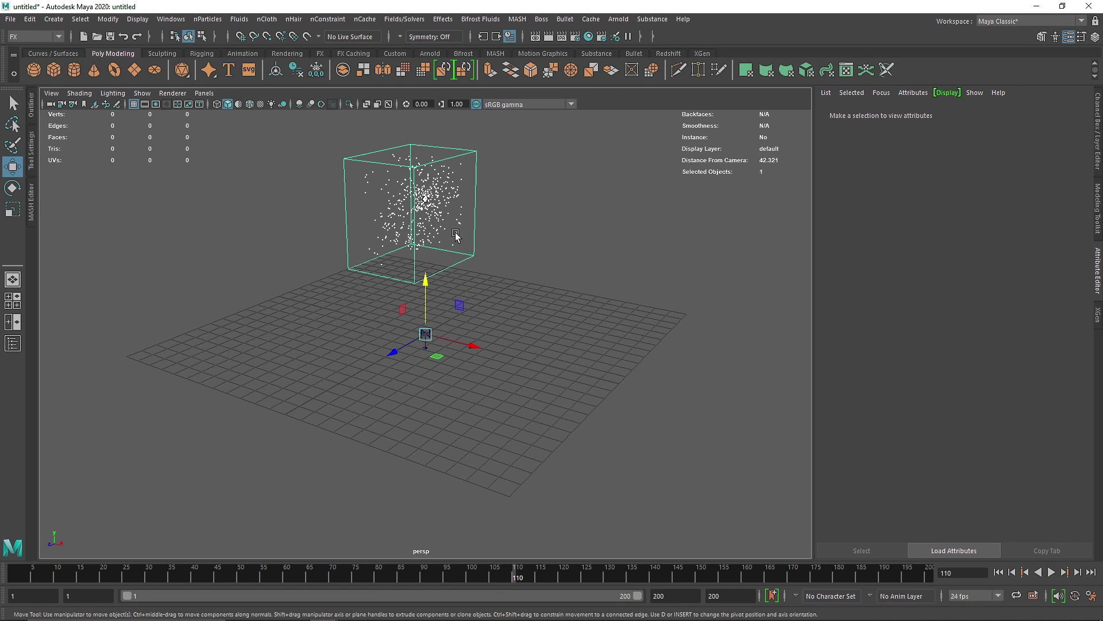
click(455, 236)
click(927, 113)
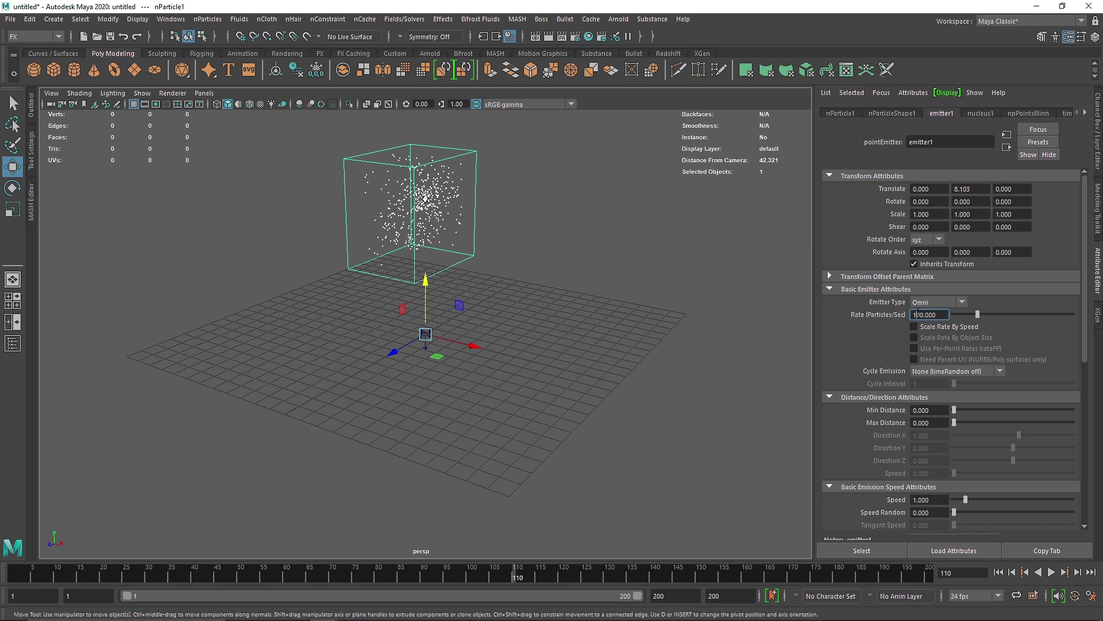
click(668, 360)
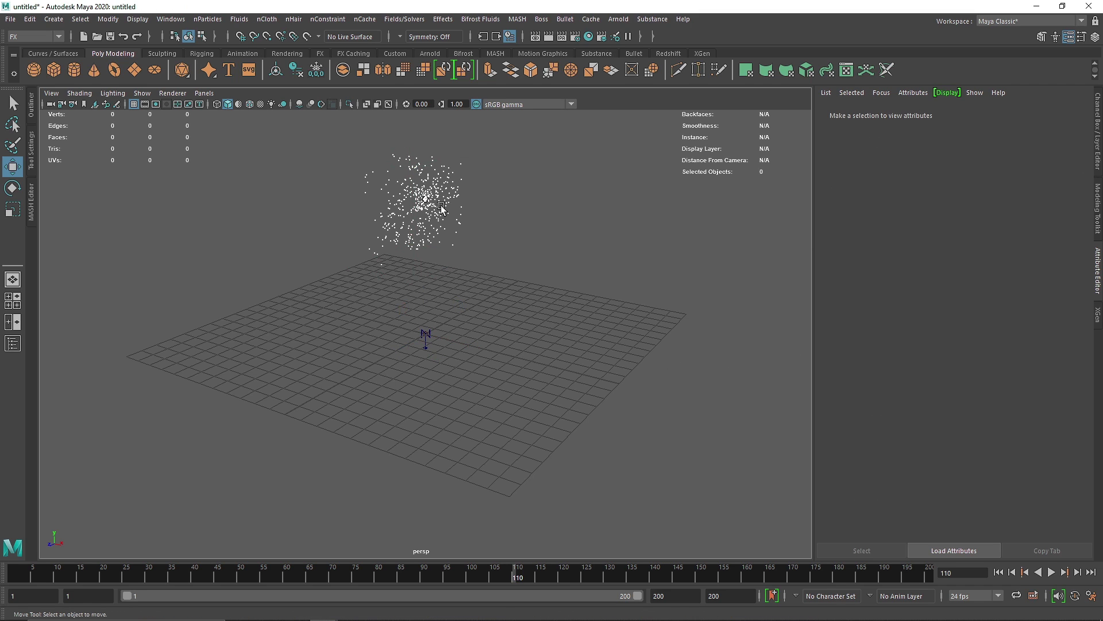
- Select turbulenceField1 in the Outliner and set its magnitude to 15
click(31, 105)
click(81, 210)
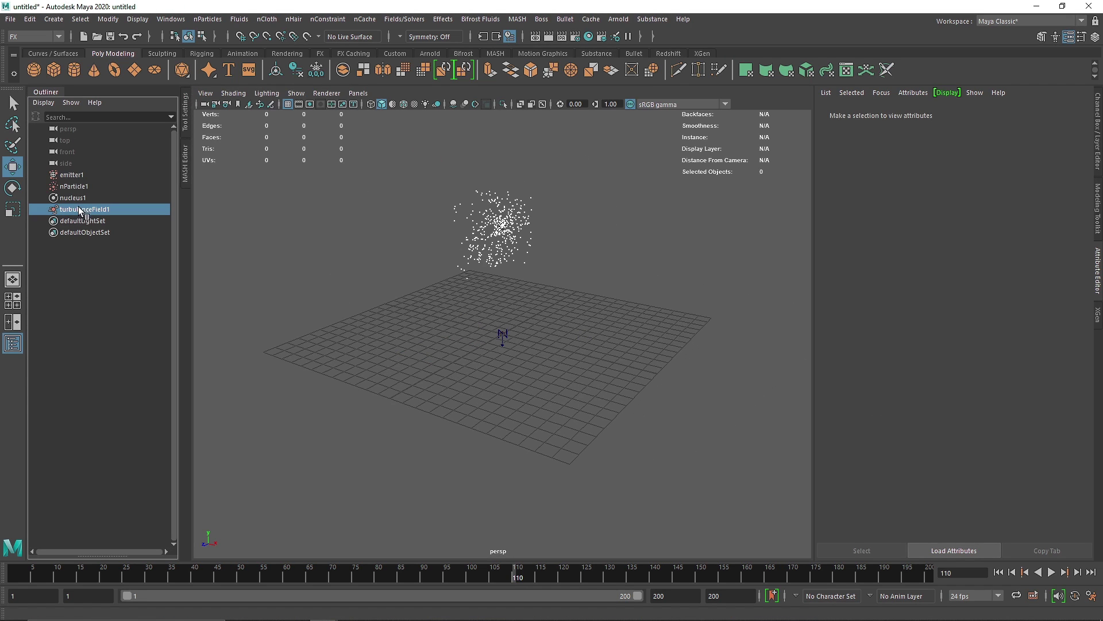
text(15)
key(Return)
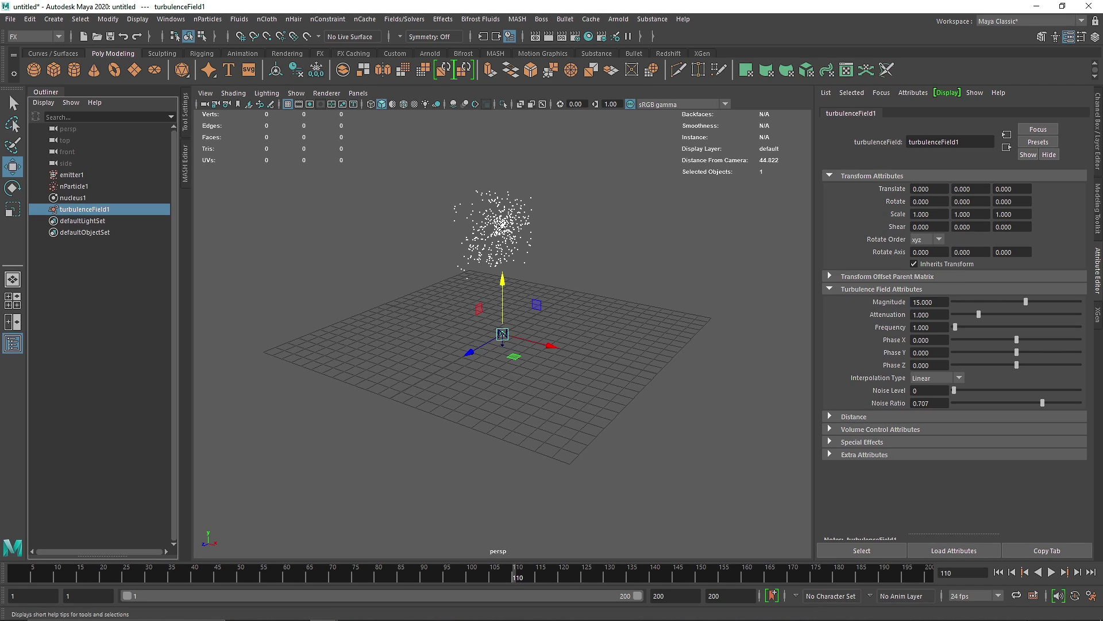
- Replay the simulation from the first frame, stop it at frame 171, and frame the particle cloud up close
click(998, 572)
click(1052, 572)
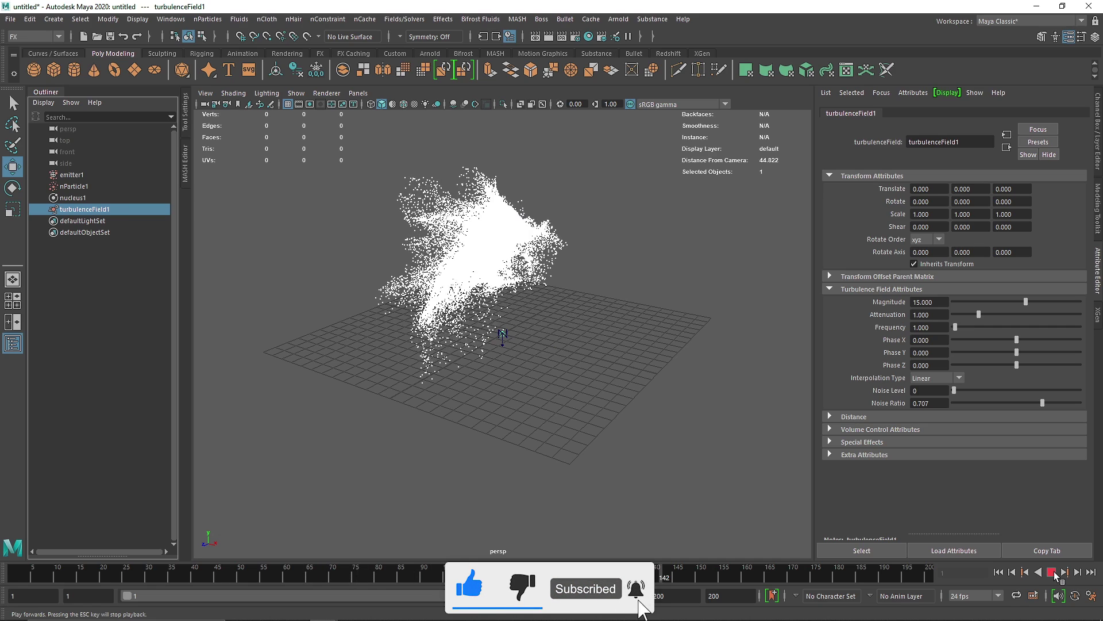
click(1054, 572)
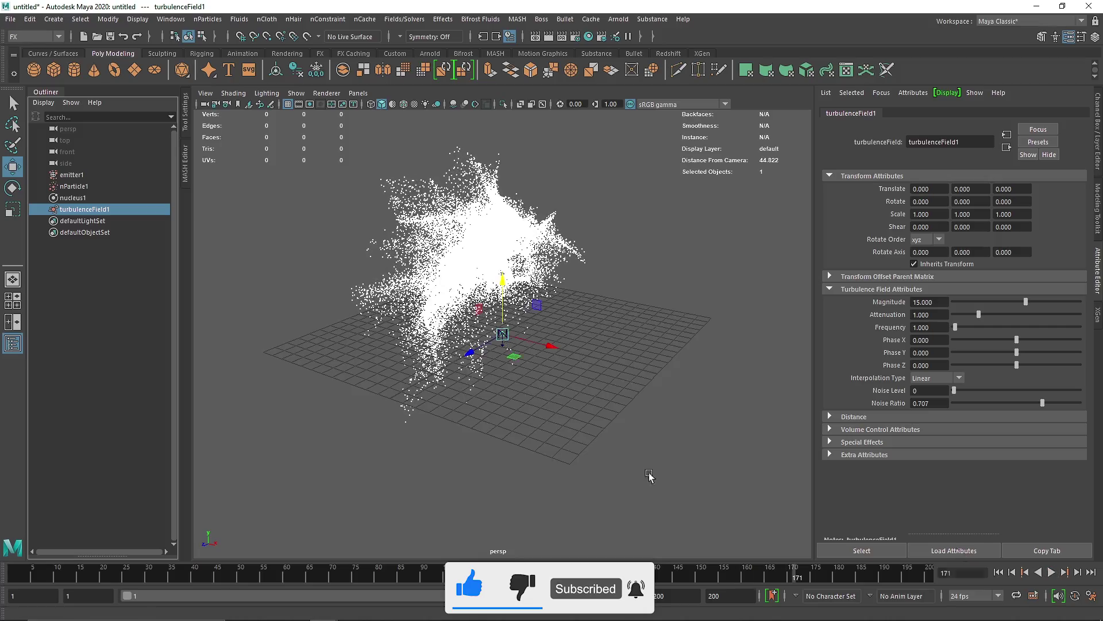
click(609, 437)
alt+drag(378, 391, 408, 333)
scroll(459, 299, up, 6)
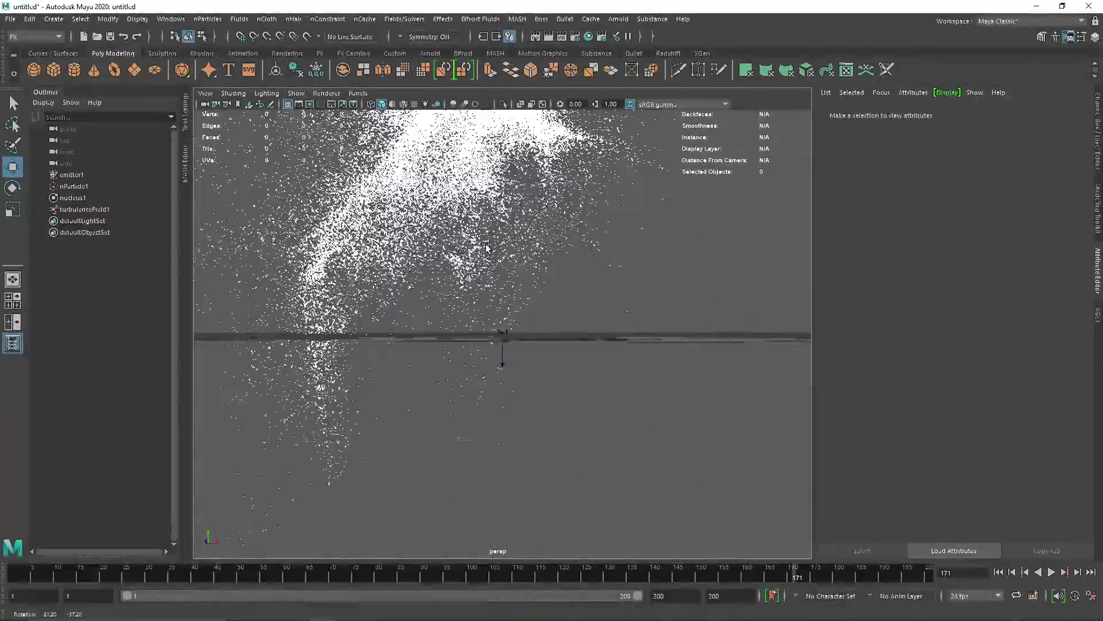
alt+middle_drag(494, 249, 527, 409)
alt+drag(462, 349, 391, 208)
- Close the Outliner and render the particle cloud live in the Arnold RenderView
click(13, 343)
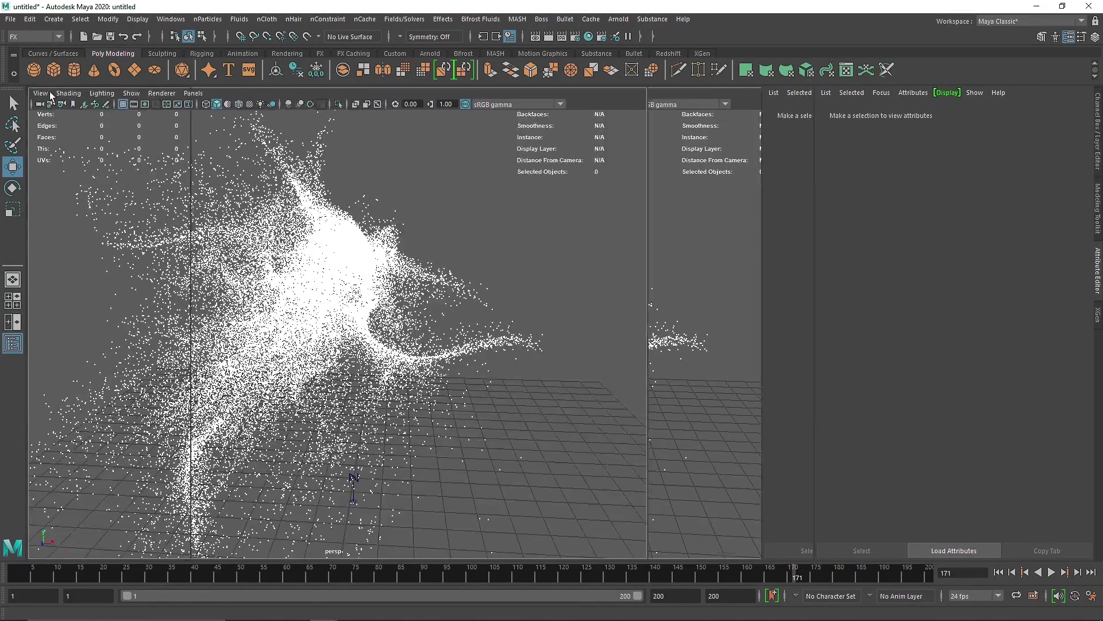
click(429, 53)
click(434, 70)
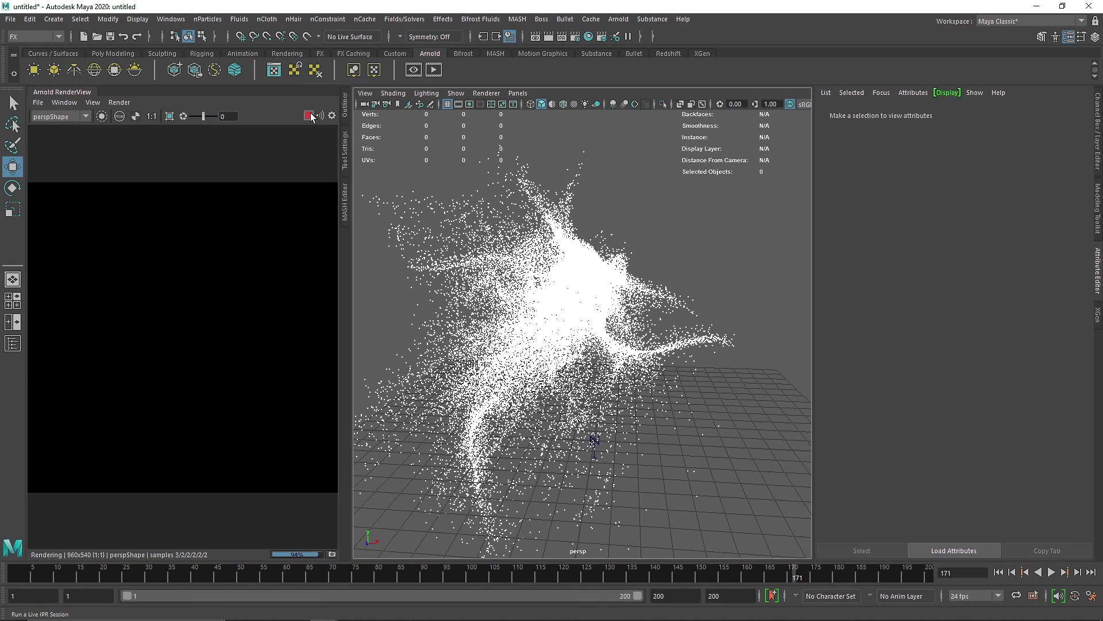
- Add a directional light, place it above and beside the particle cloud, and restart the Arnold render
click(286, 56)
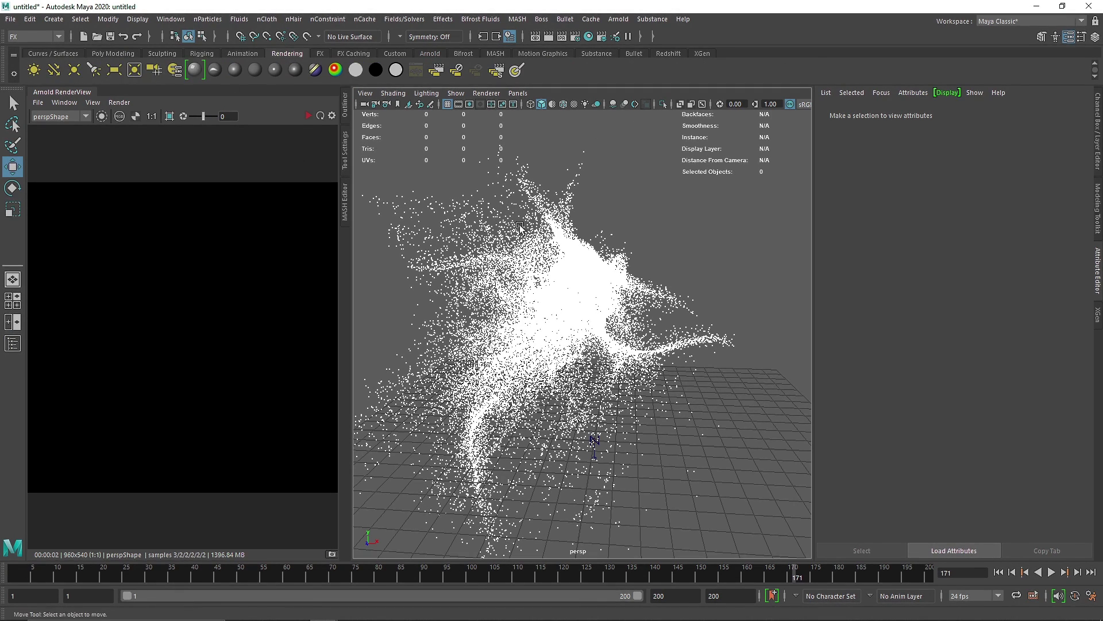
drag(597, 397, 604, 190)
drag(649, 239, 680, 227)
key(r)
key(e)
click(308, 115)
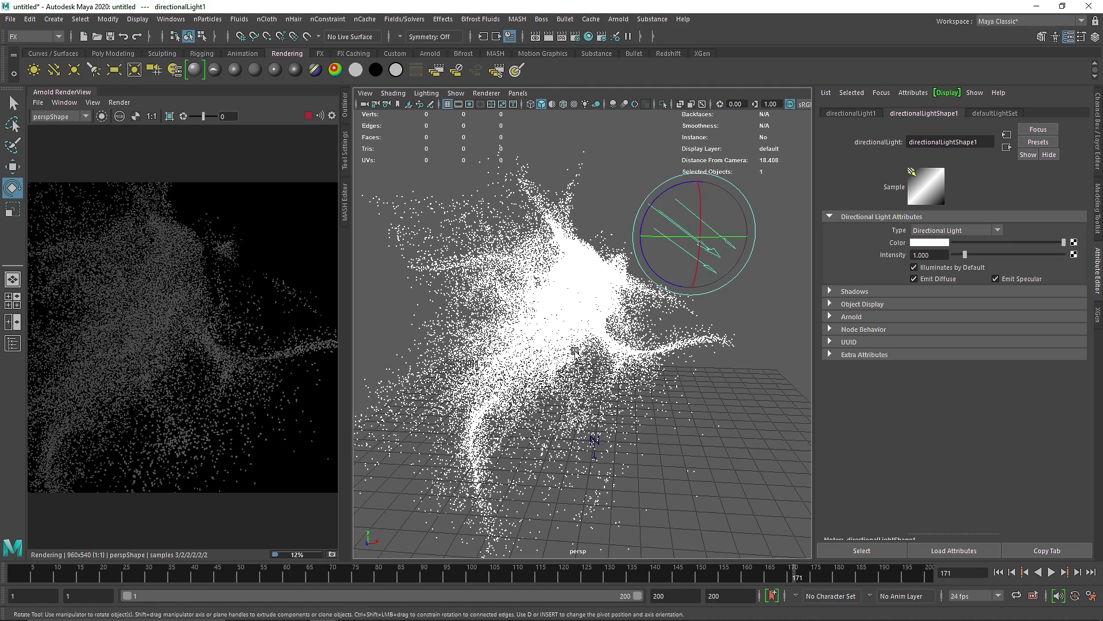
- Set the directional light's Arnold exposure to 1 and its angle to 10
click(877, 319)
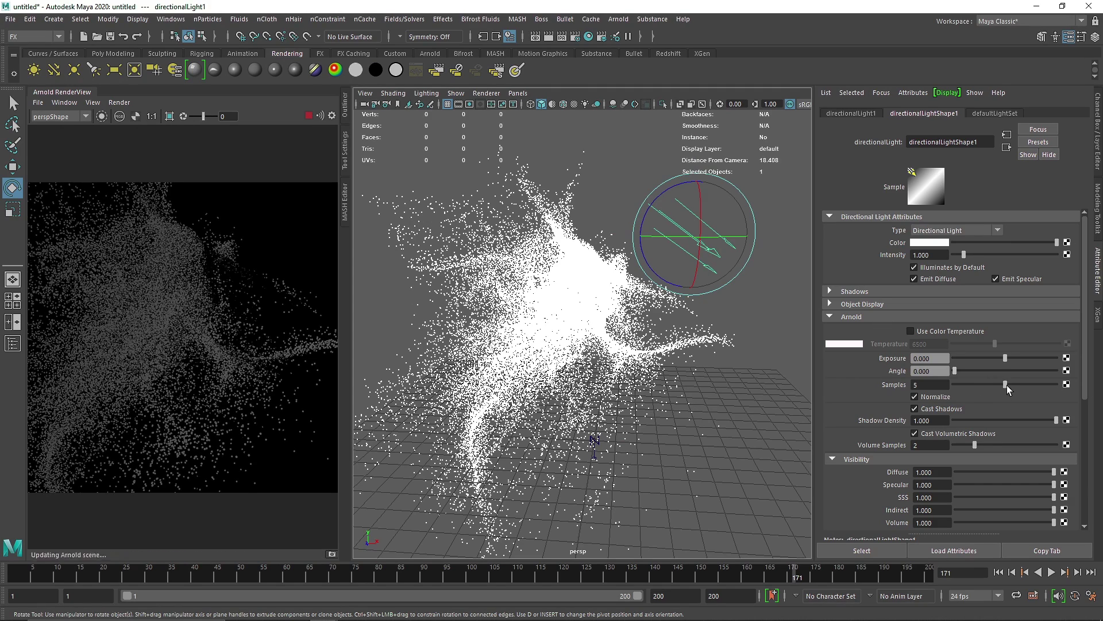
drag(939, 359, 912, 370)
text(1)
key(Return)
text(10)
key(Return)
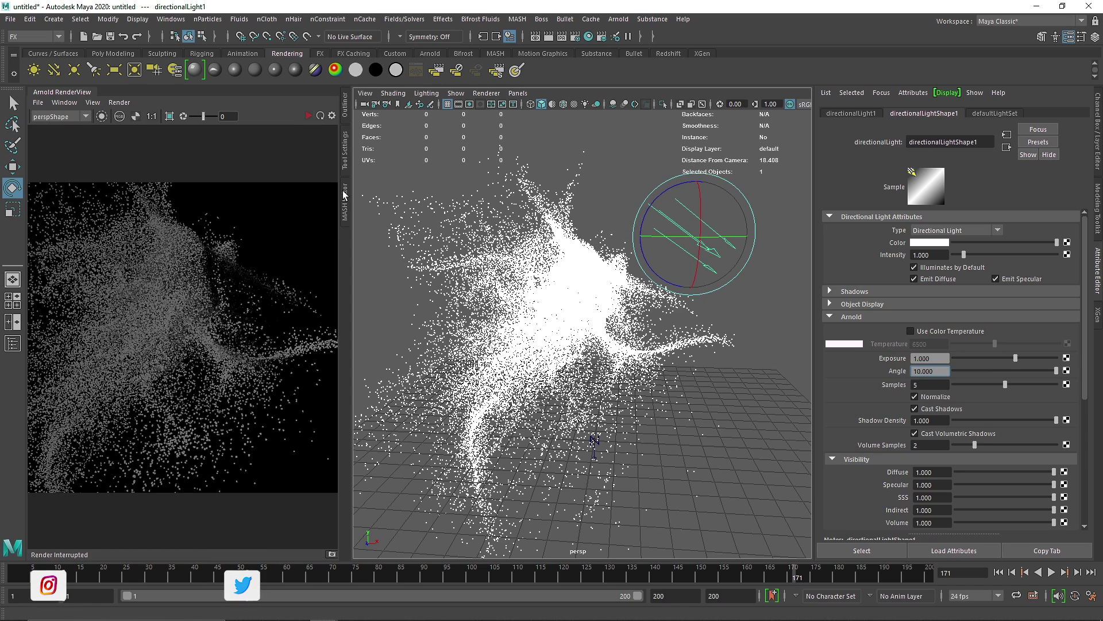
- Widen the Arnold RenderView to check the rendered particles, and close it
drag(350, 191, 478, 192)
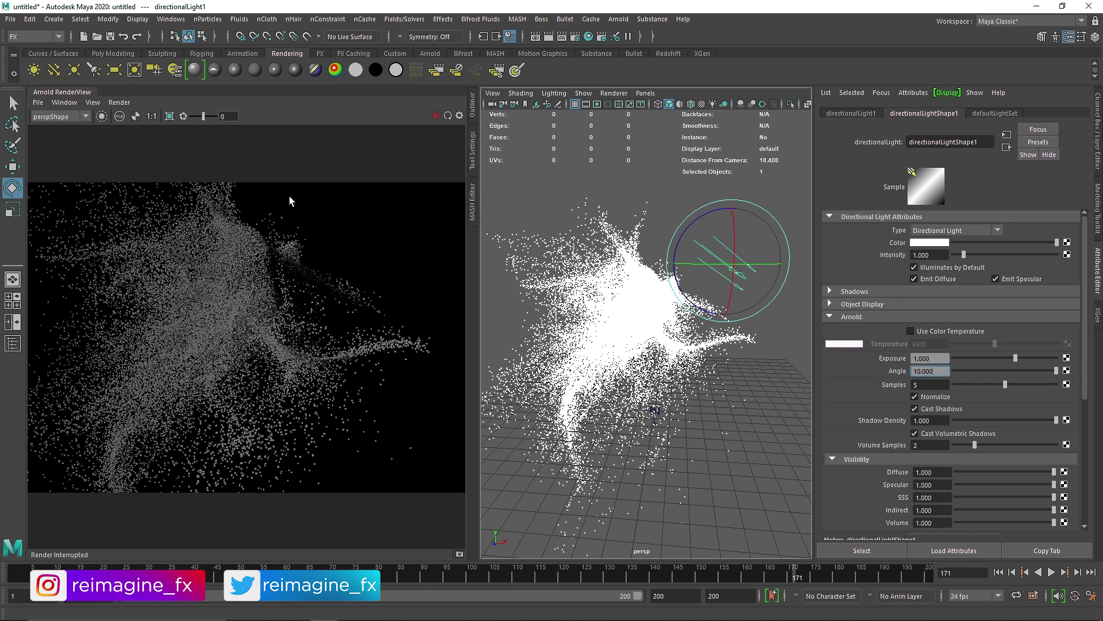
click(64, 102)
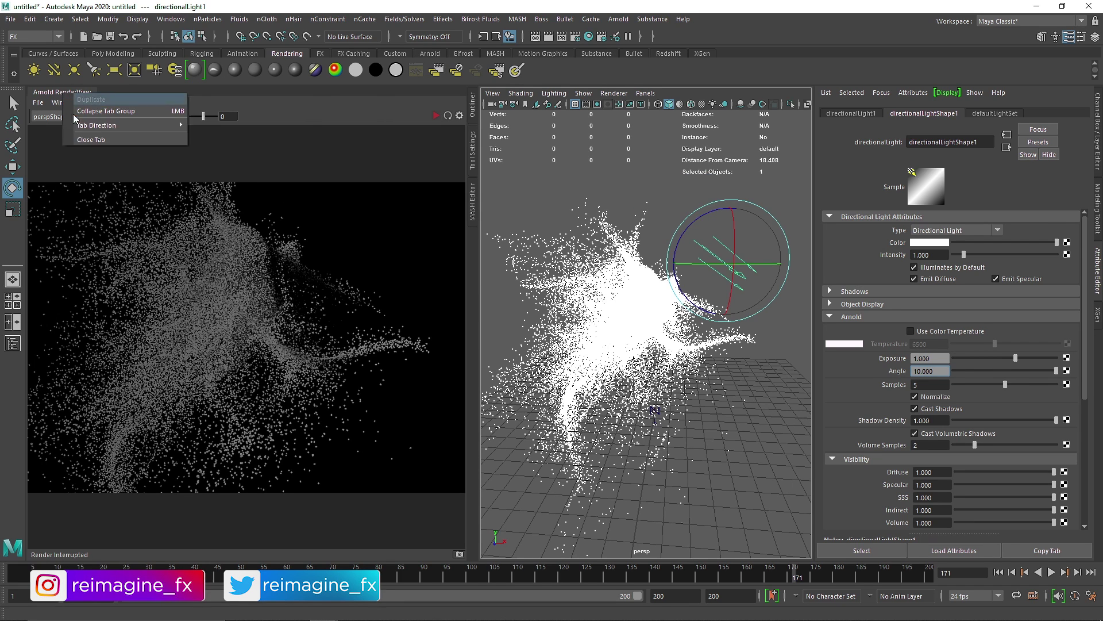
click(86, 140)
- Assign a new aiStandardSurface material to the nParticles
click(486, 313)
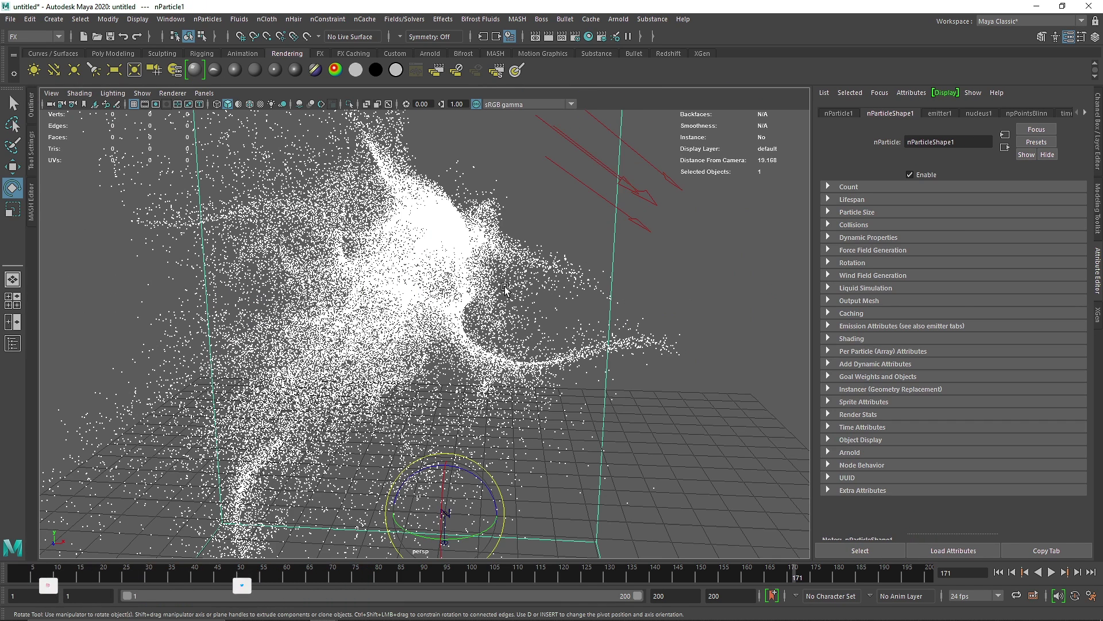
right_drag(505, 286, 504, 551)
click(468, 260)
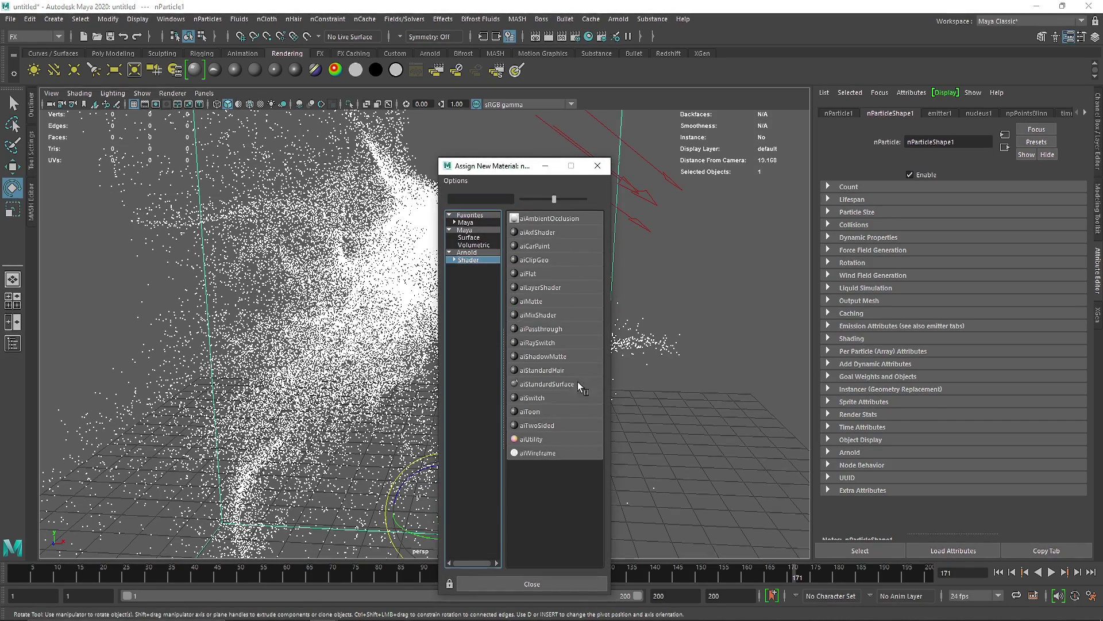
click(579, 385)
- Rename the new material to Particle and set its base weight to 1
double_click(978, 147)
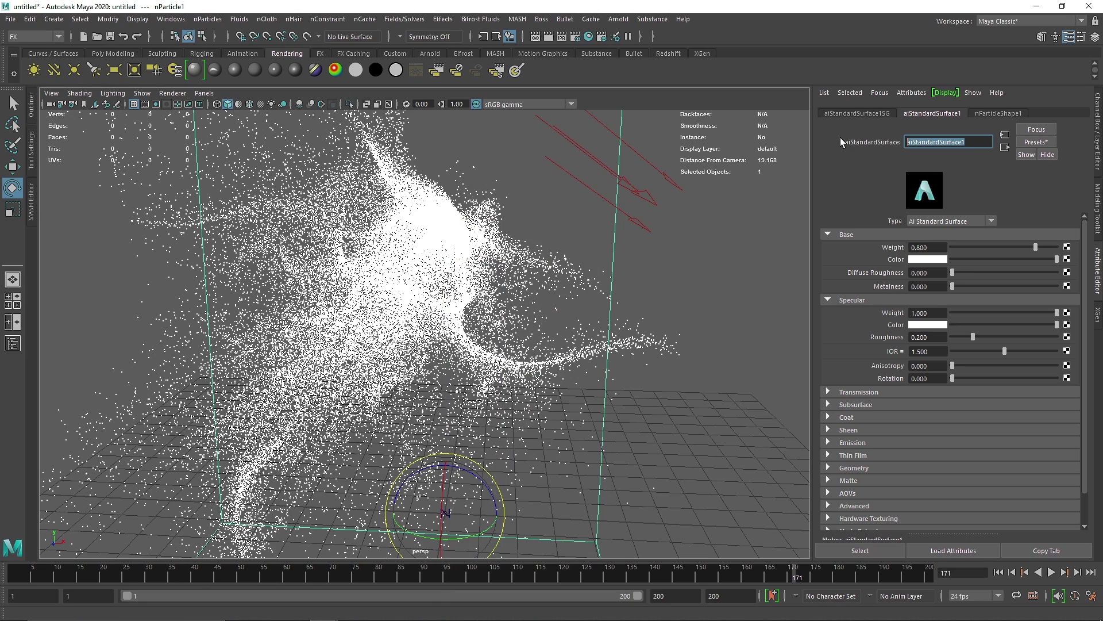
text(Particle)
key(Return)
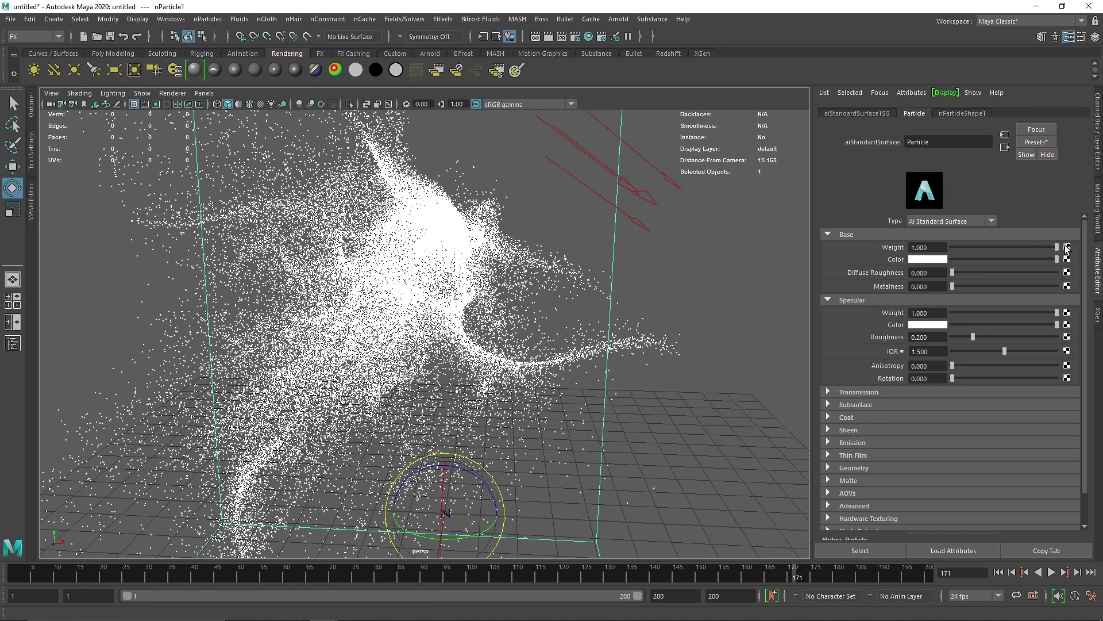
- Open the Hypershade, graph the Particle material's network, and select its Particle node
click(588, 37)
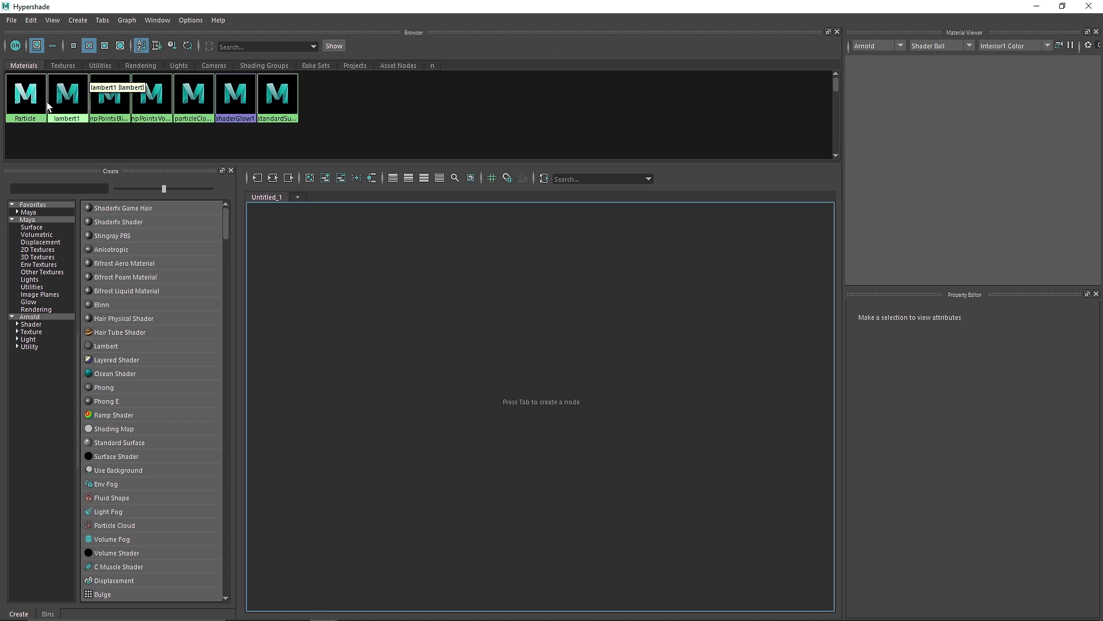
right_click(28, 102)
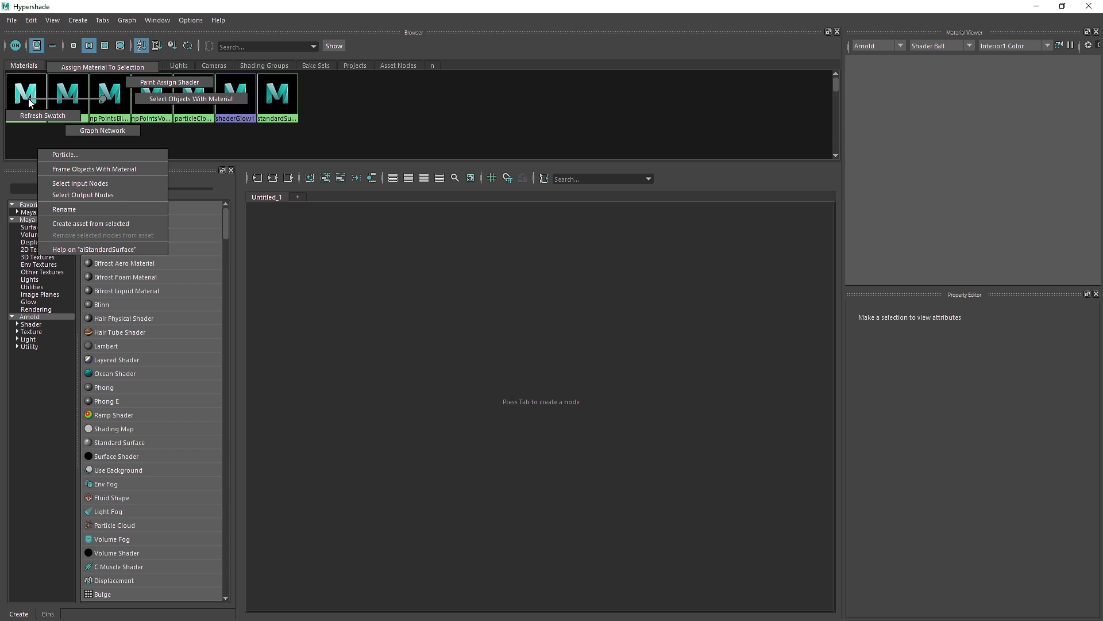
click(97, 129)
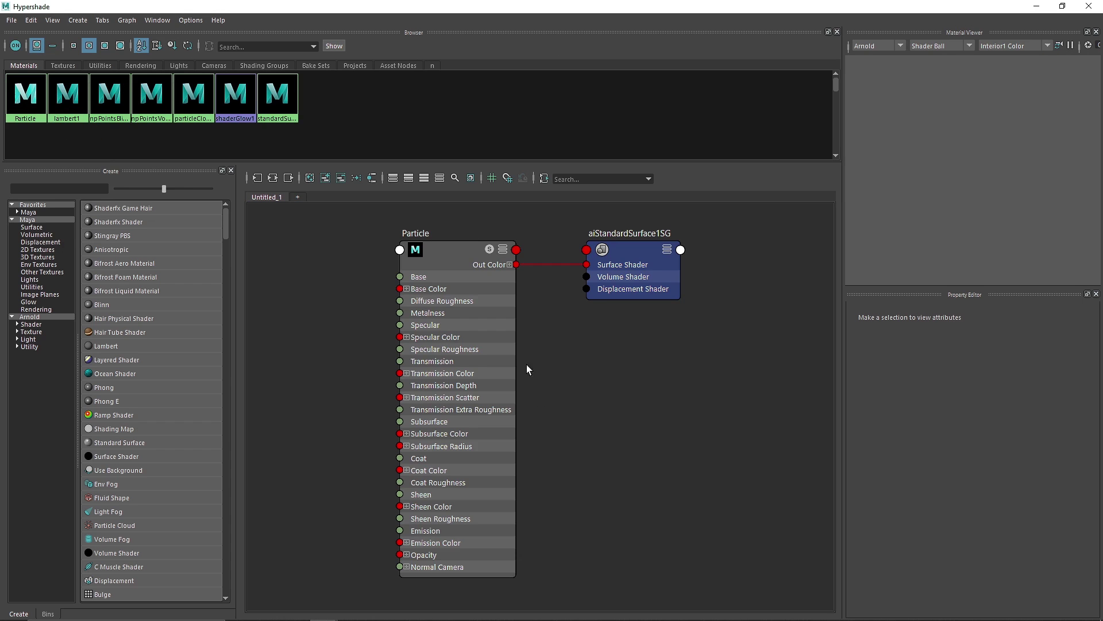
click(463, 234)
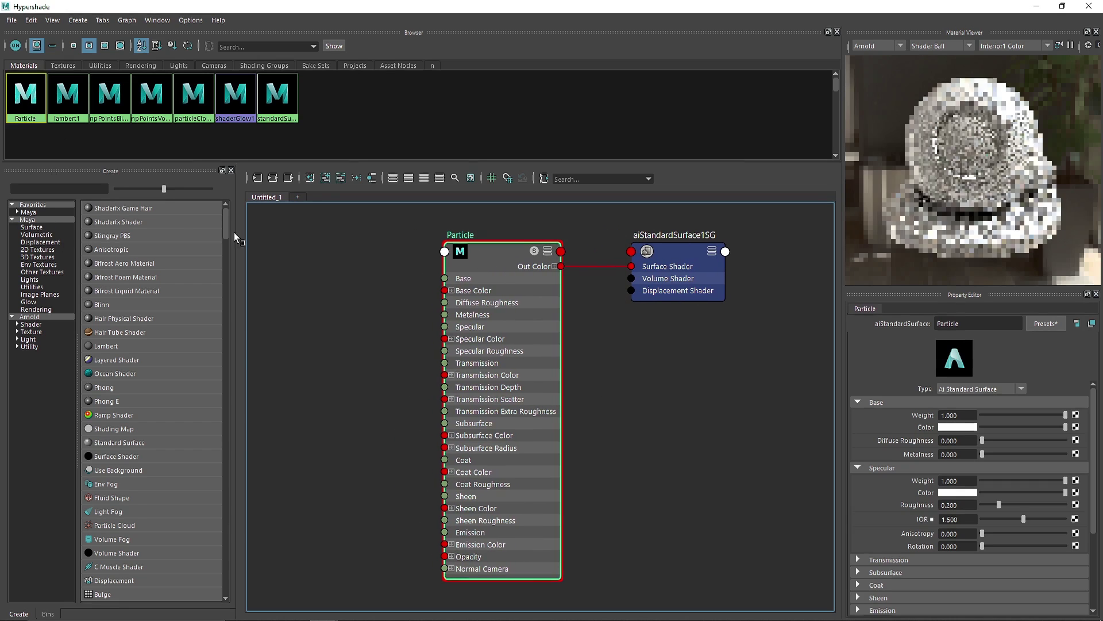
- Create an aiColorJitter node and place it on the input side of the Particle material node
click(16, 190)
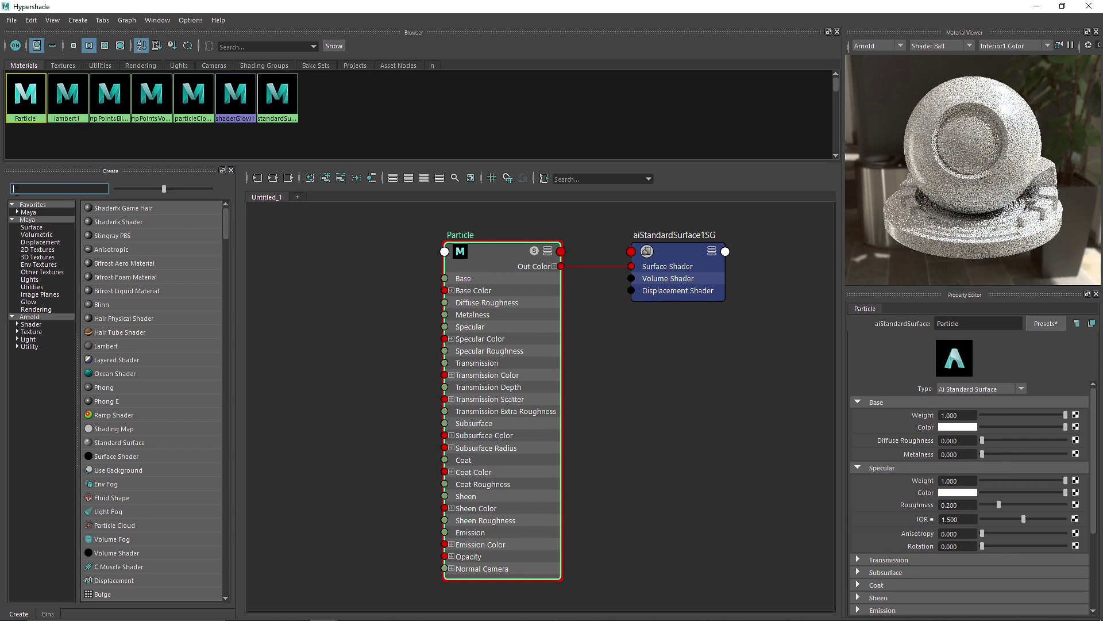
text(color)
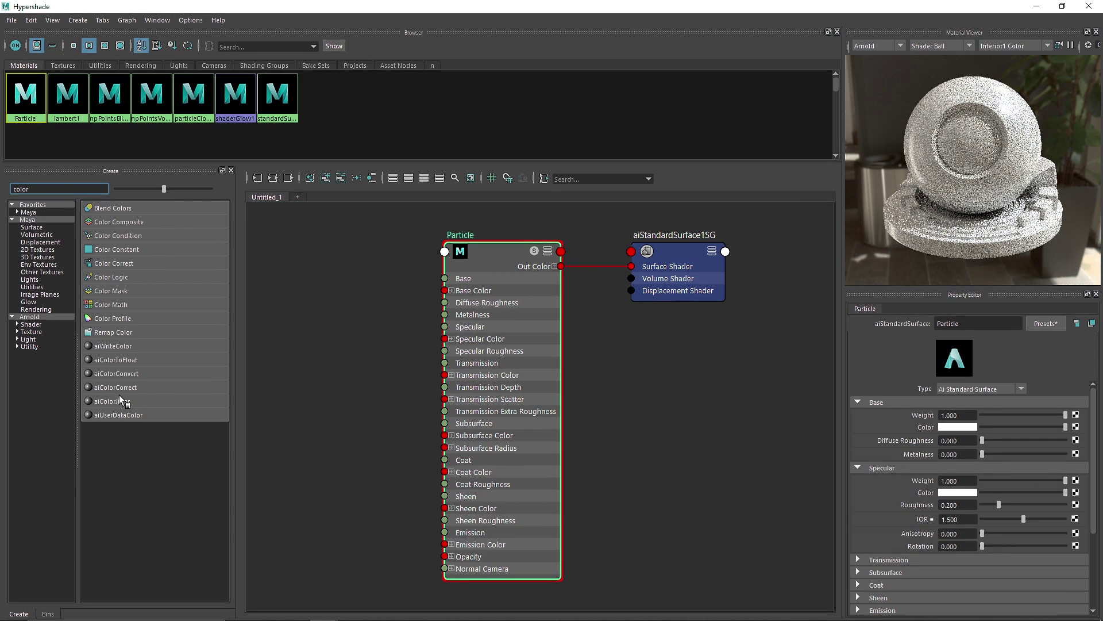
click(120, 396)
drag(668, 444, 270, 315)
alt+middle_drag(314, 286, 547, 333)
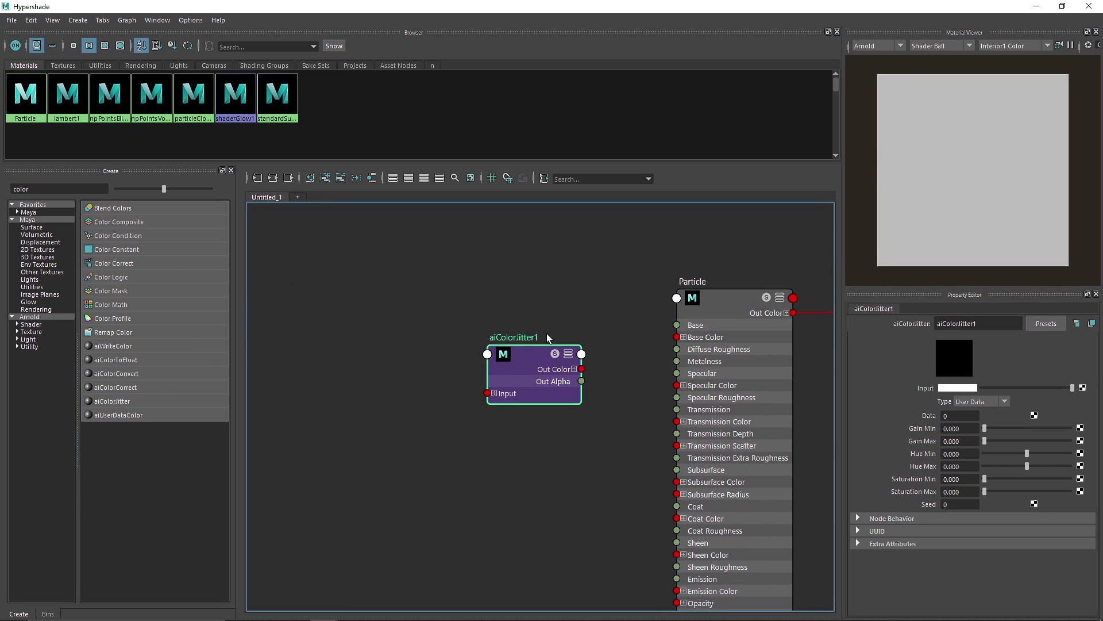
- Connect the color jitter's Out Color to the Particle material's Base Color and set the jitter's input color to cyan
drag(670, 337, 676, 337)
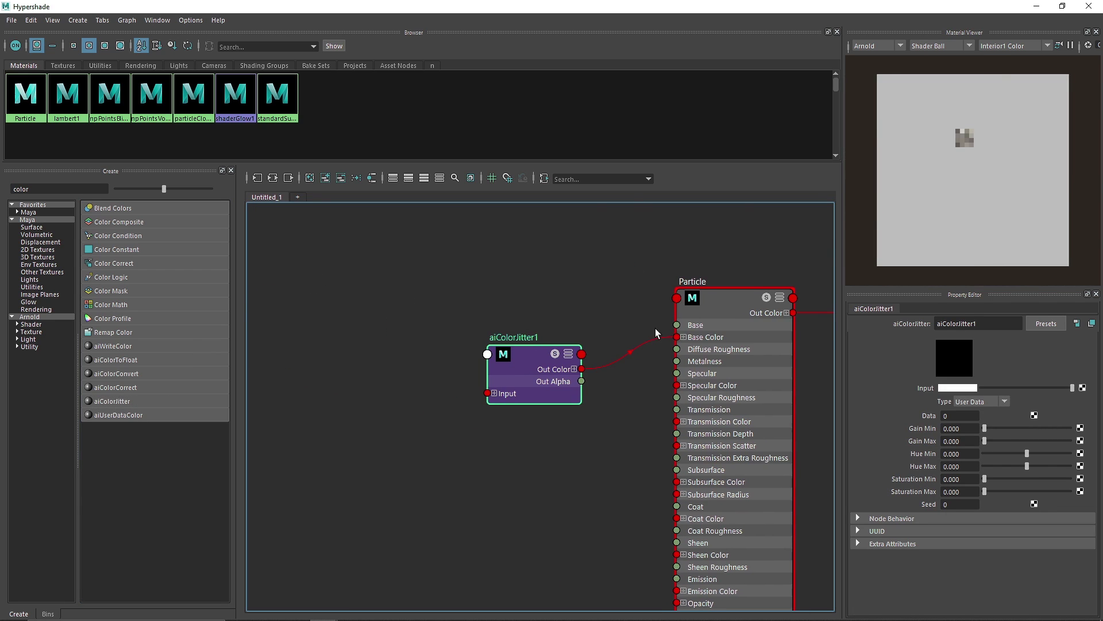
alt+middle_drag(610, 314, 511, 286)
drag(436, 251, 416, 376)
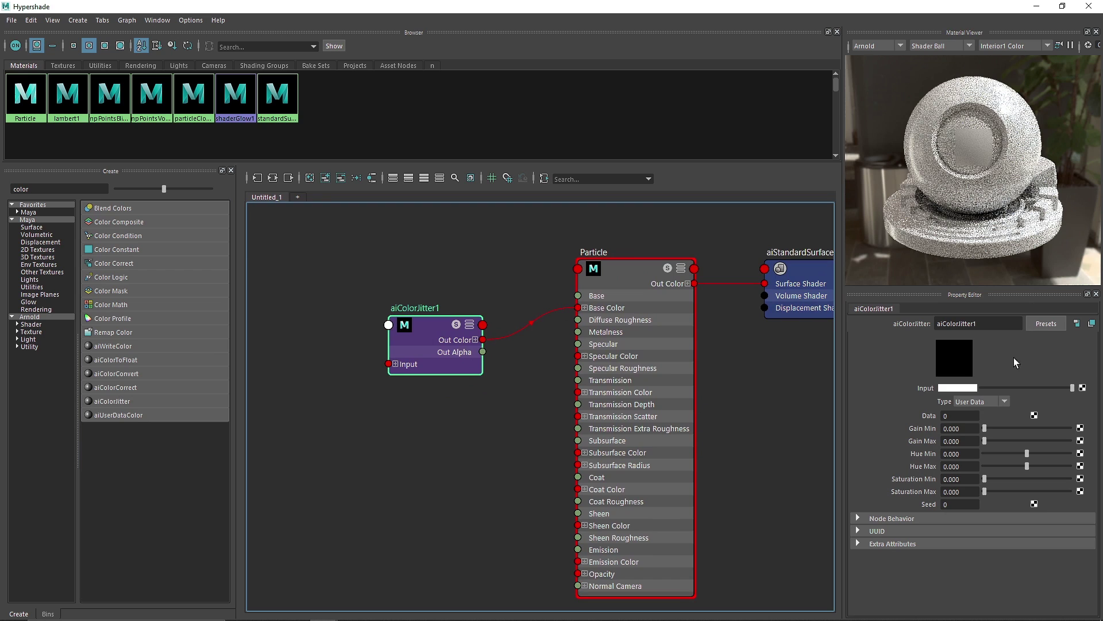
click(968, 388)
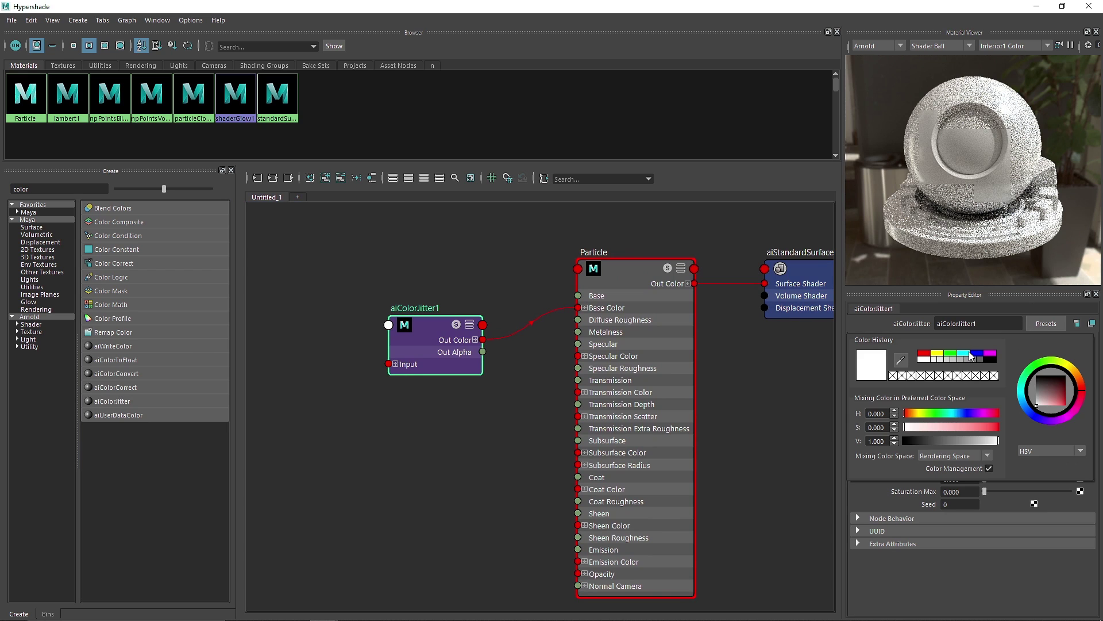
click(969, 351)
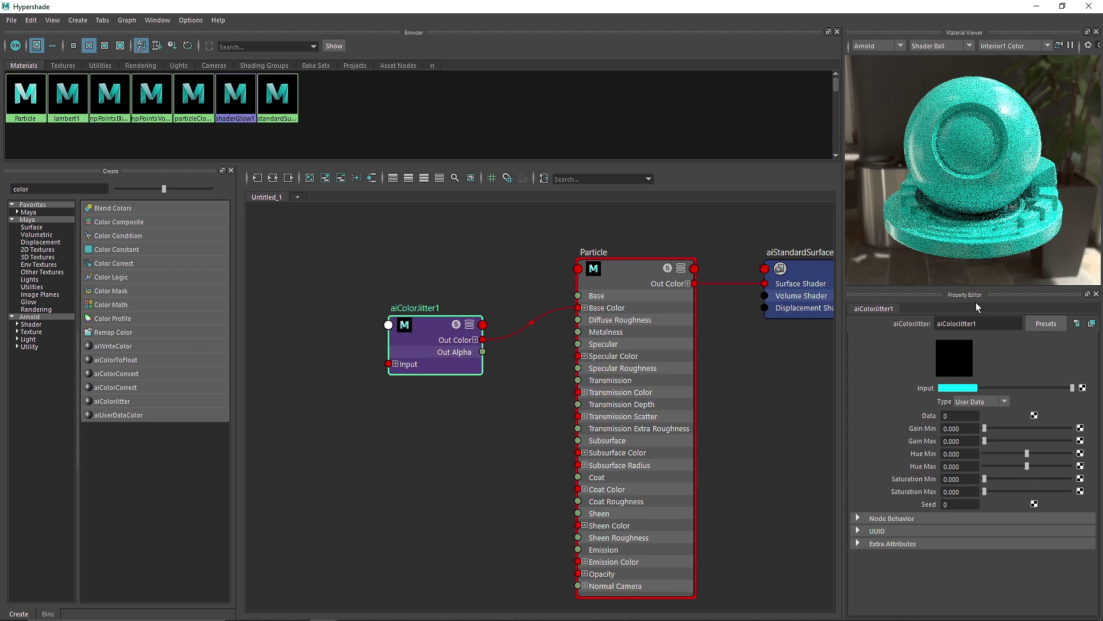
- Set the color jitter's type to Face, with Hue Min at about -0.347 and Hue Max at about 0.347
drag(1027, 453, 1015, 451)
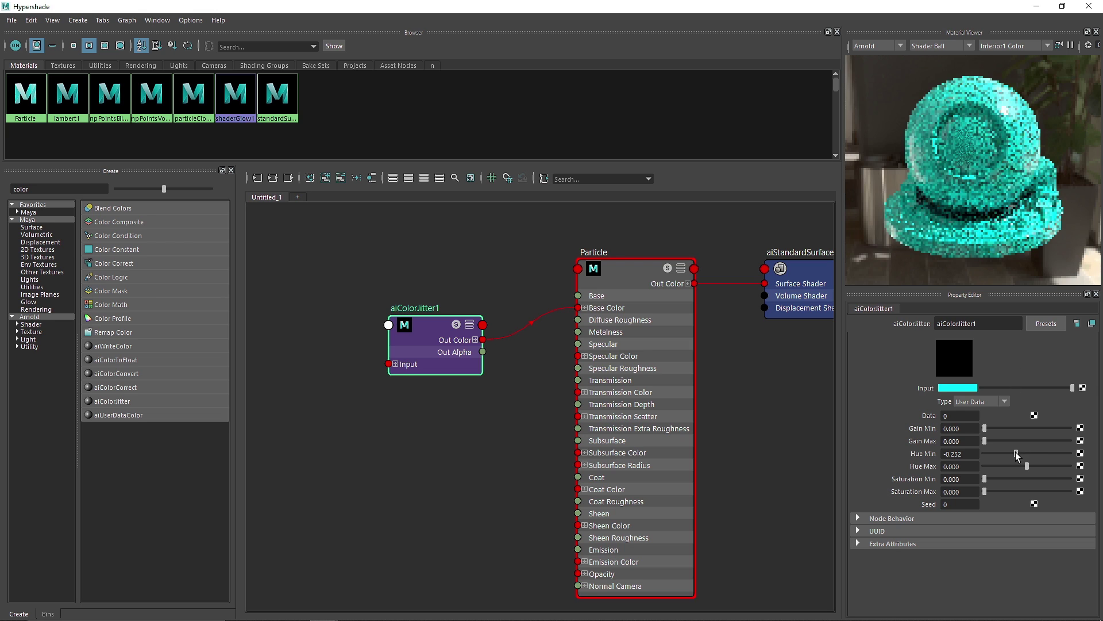
click(989, 401)
click(982, 448)
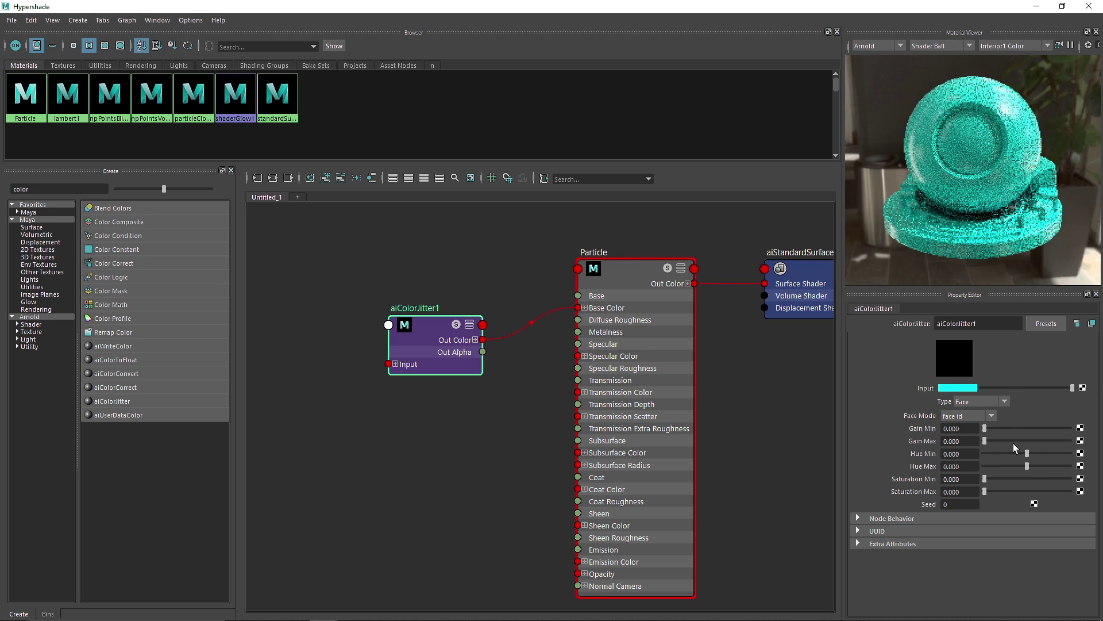
drag(1016, 454, 1040, 467)
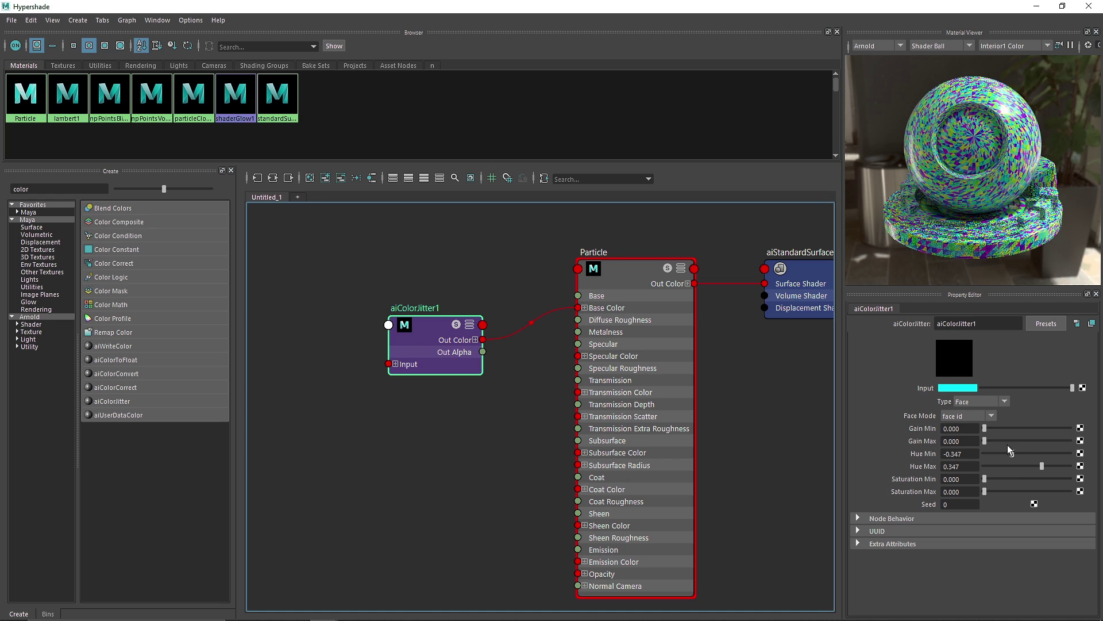
- Try out gain and saturation jitter, then return both to 0 and set Hue Min to -0.252 and Hue Max to 0
drag(985, 429, 1012, 429)
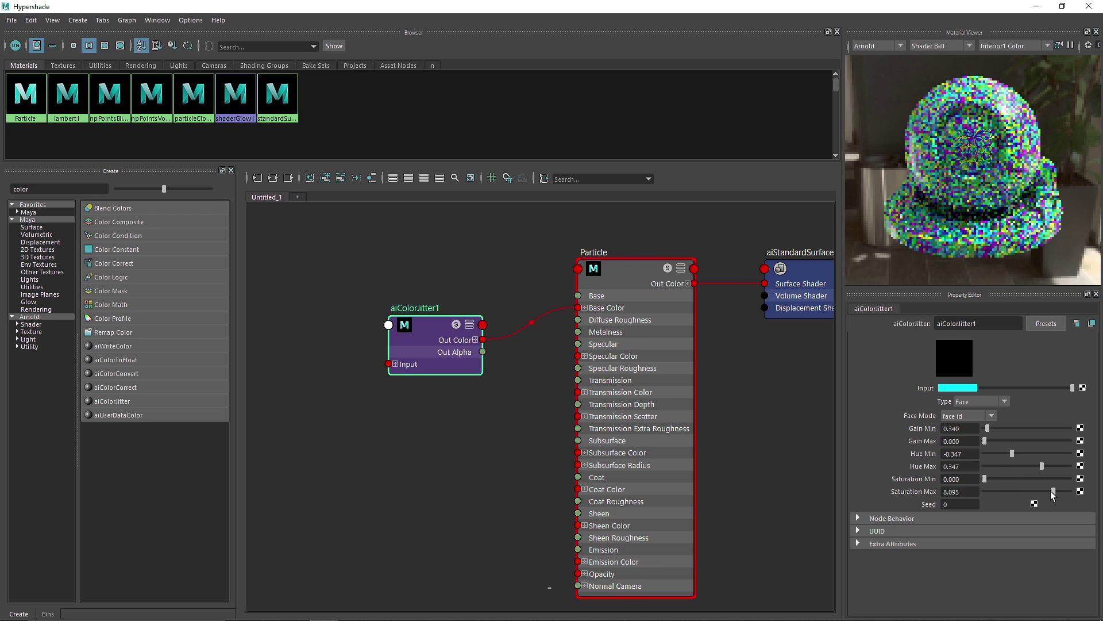
drag(1052, 491, 984, 492)
mouse_move(1041, 466)
mouse_down()
mouse_move(987, 470)
mouse_move(1039, 474)
mouse_move(1042, 462)
mouse_move(1026, 461)
mouse_up()
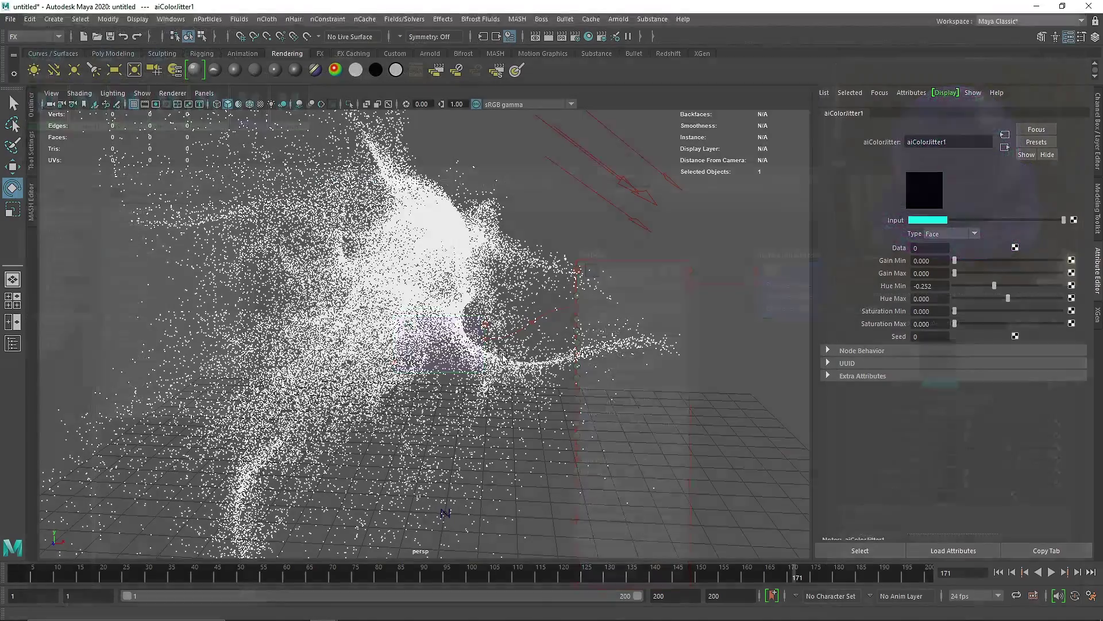
- Open the Arnold RenderView, start a live IPR render of the perspective camera, and frame the particle cloud closer
click(431, 54)
click(433, 69)
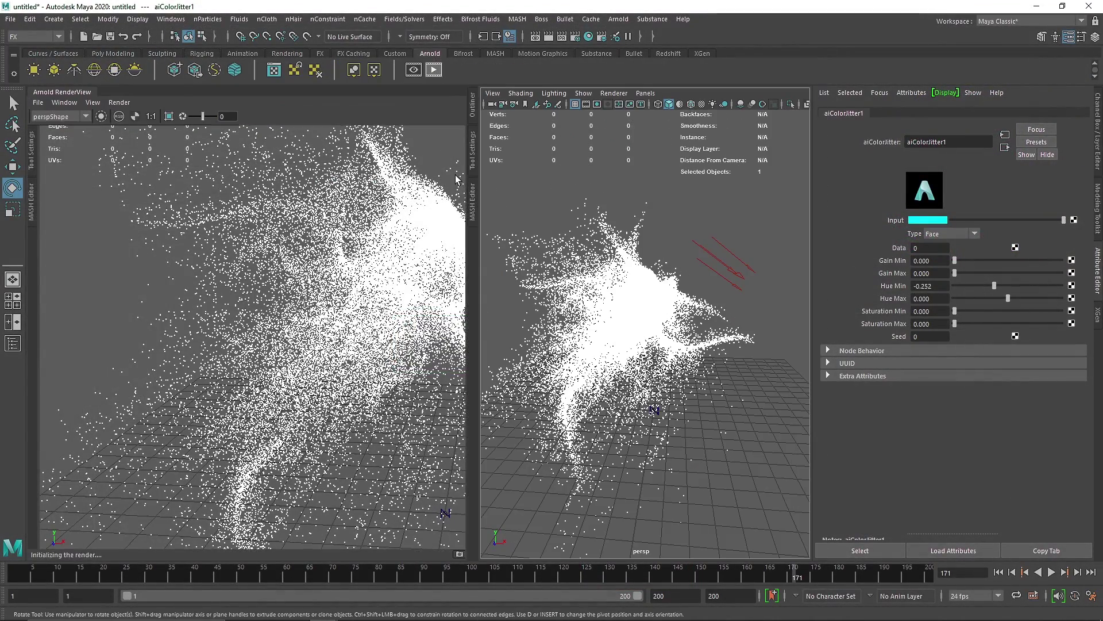
click(435, 115)
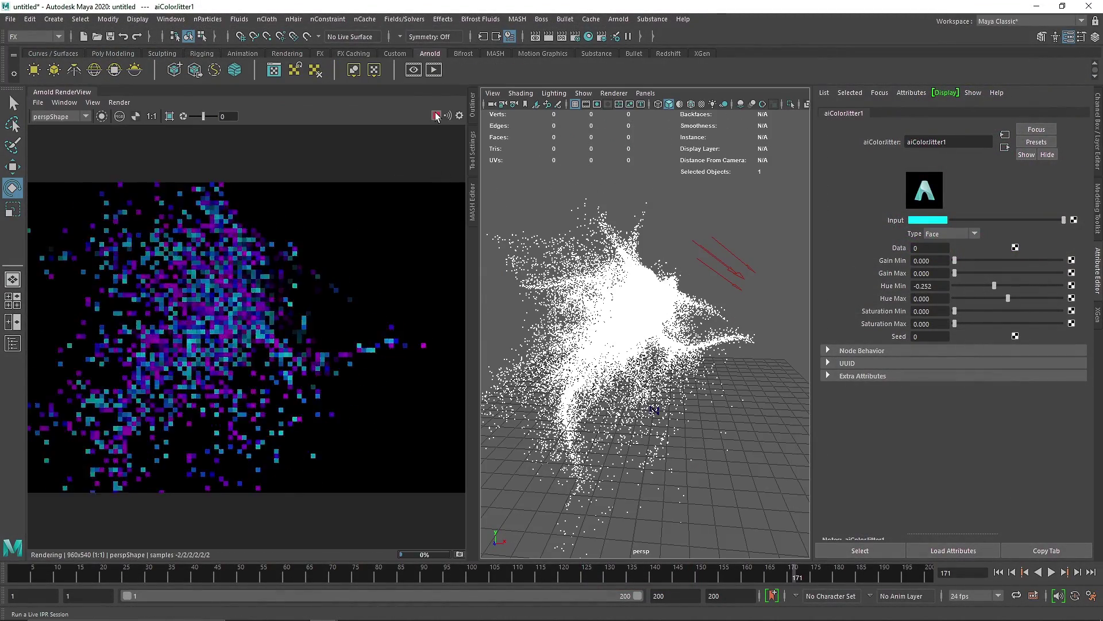
scroll(600, 330, up, 3)
scroll(601, 331, up, 3)
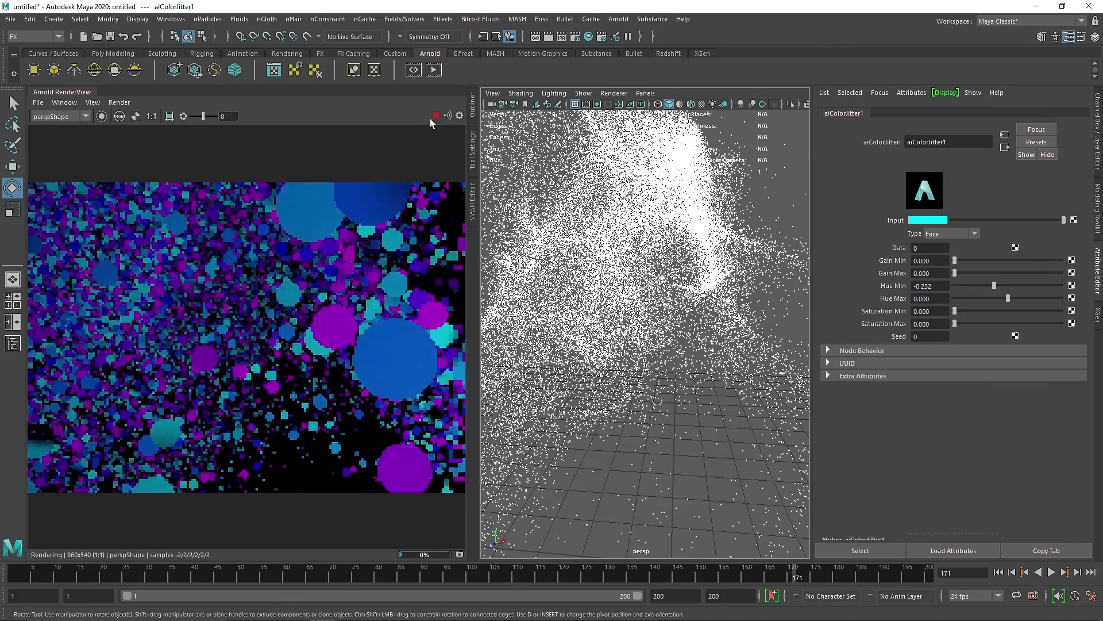
alt+drag(592, 255, 597, 270)
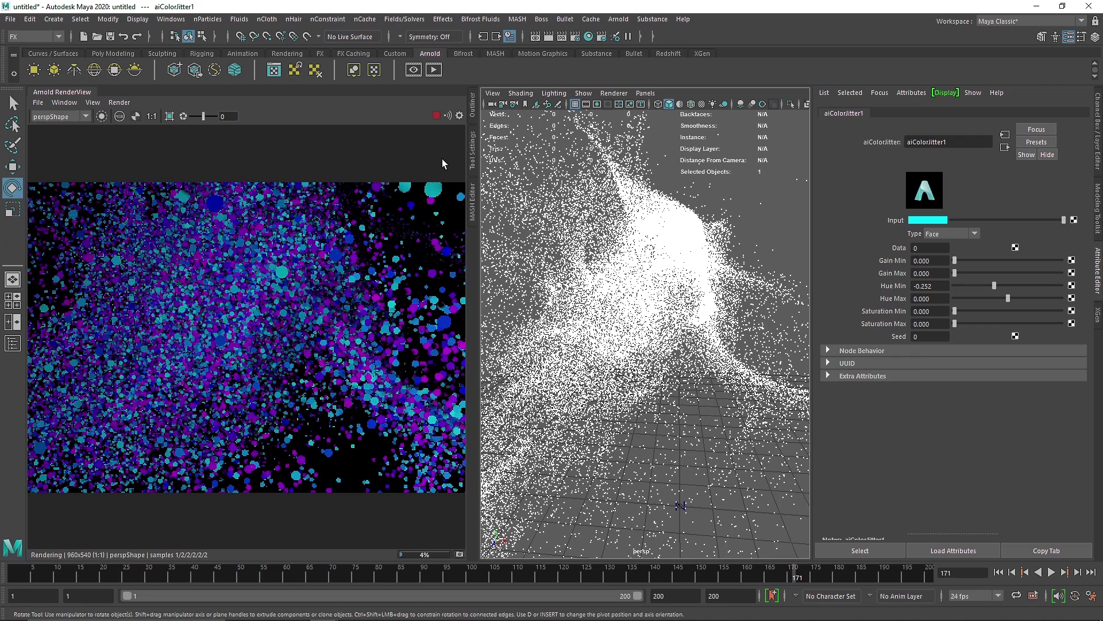
- Stop the render, change the nParticles' render type from Points to Streak, and restart the live render
click(436, 115)
click(632, 276)
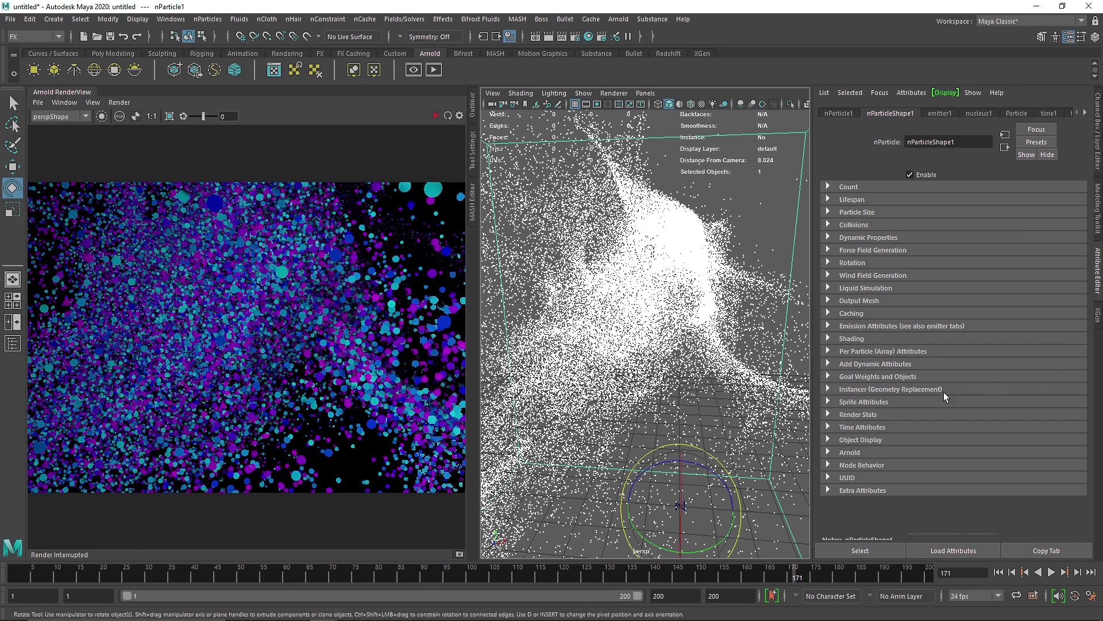
click(862, 338)
click(945, 352)
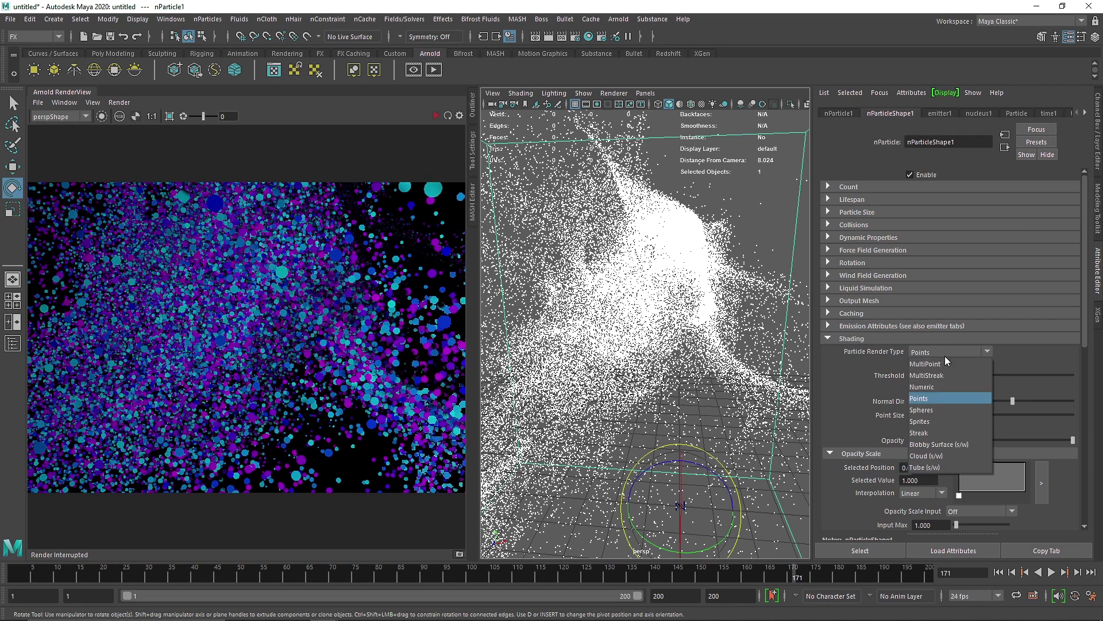
click(934, 431)
click(436, 117)
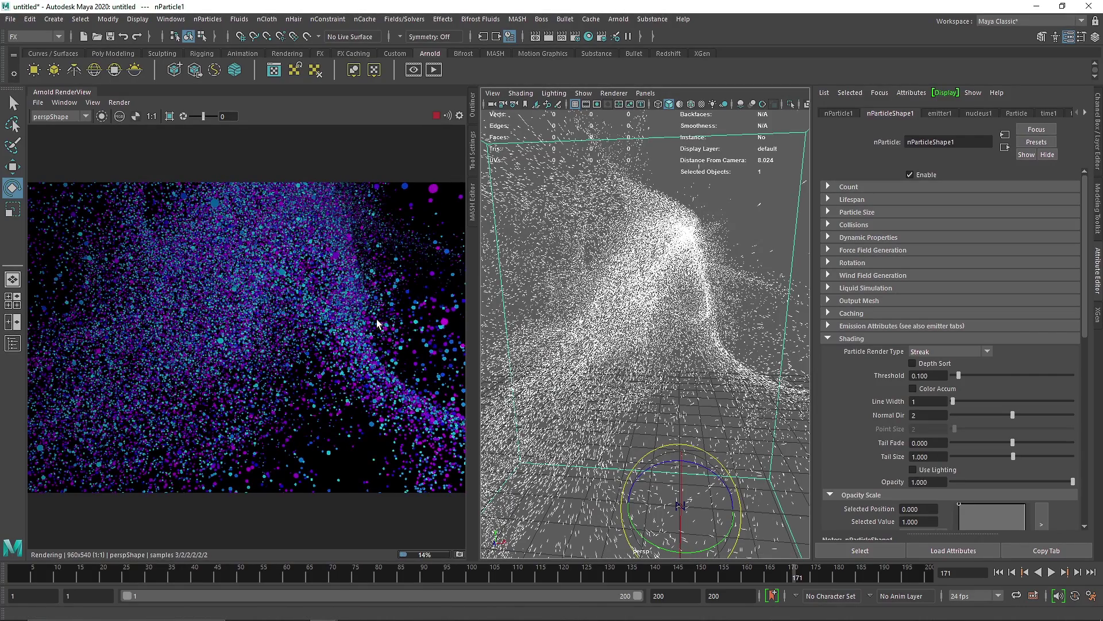
- Set the nParticle shape's Arnold Render Points As option to spheres
click(928, 340)
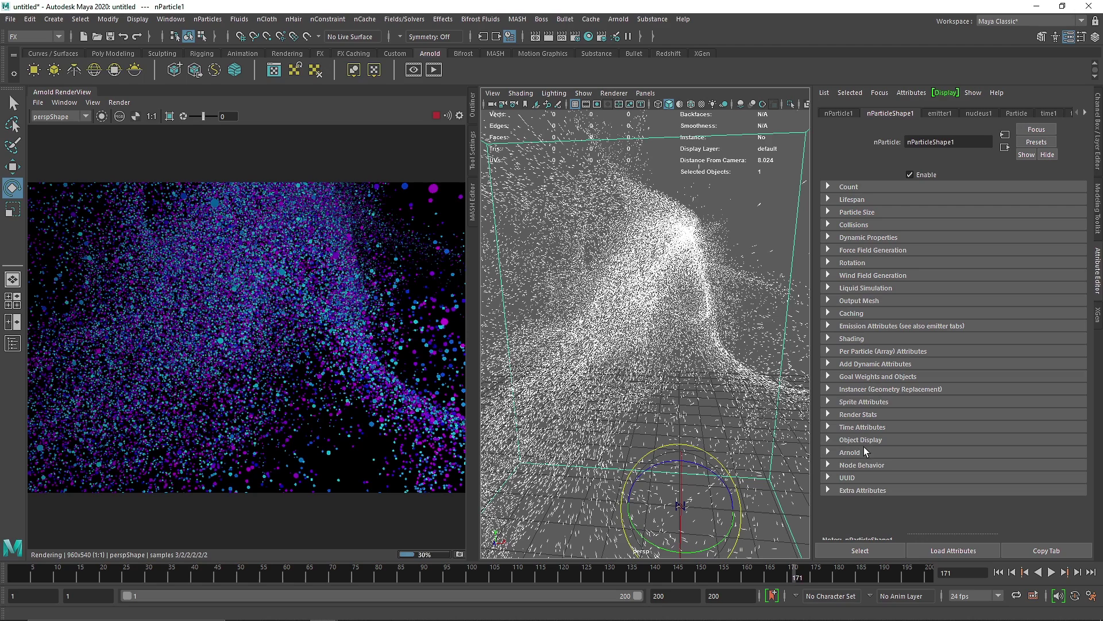
click(887, 452)
scroll(931, 456, down, 3)
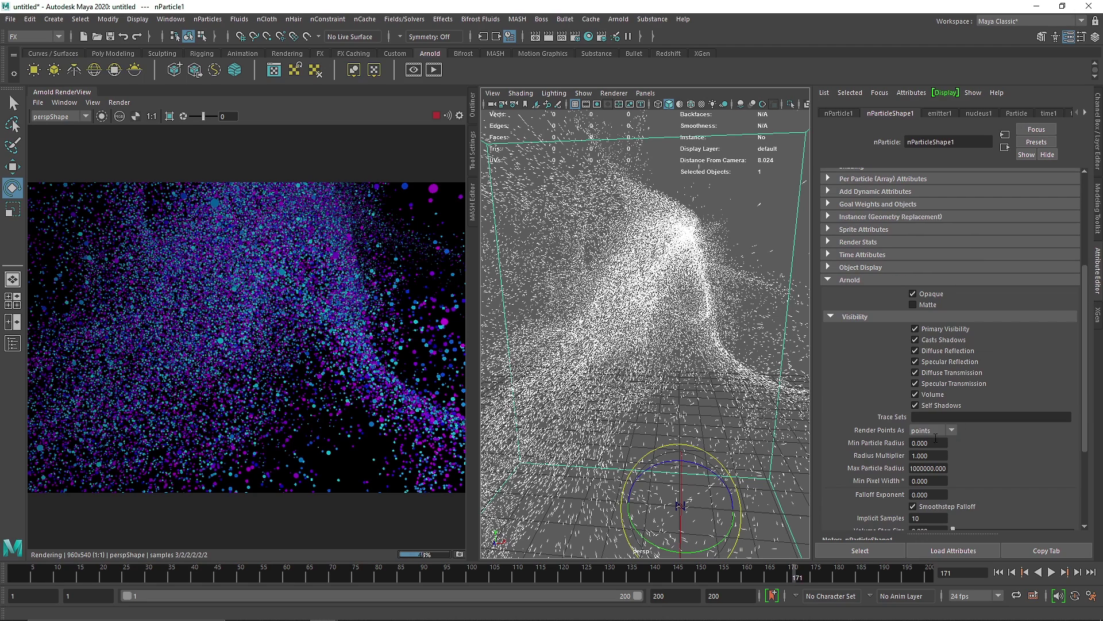
click(936, 431)
click(933, 455)
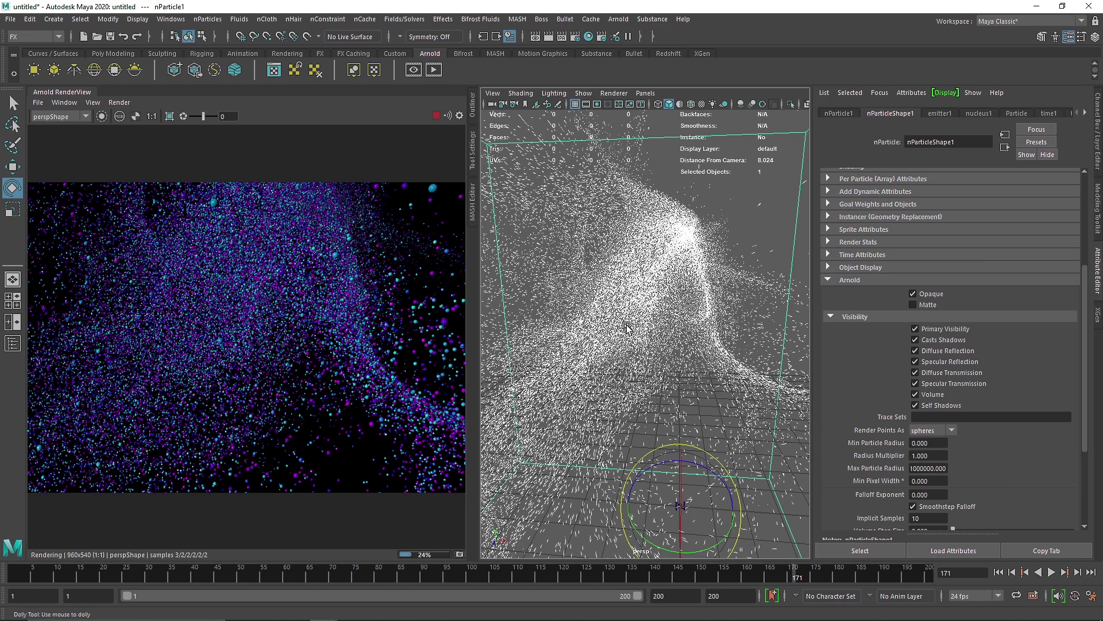
- Examine the rendered spheres up close, then re-render the particle cloud from a wider, rotated camera view
scroll(523, 158, up, 3)
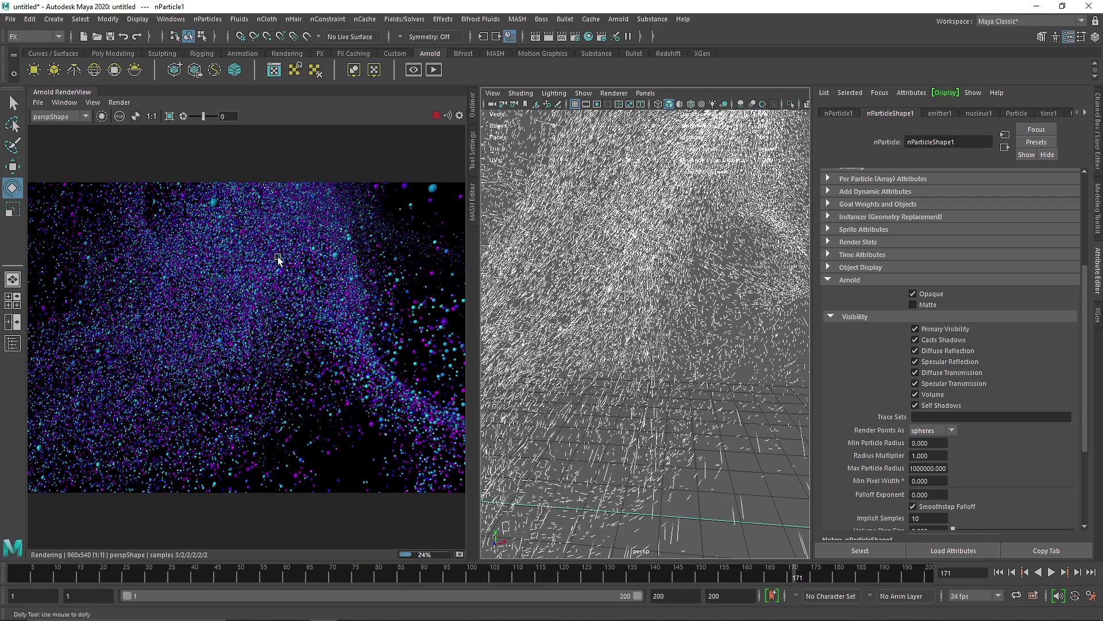
key(e)
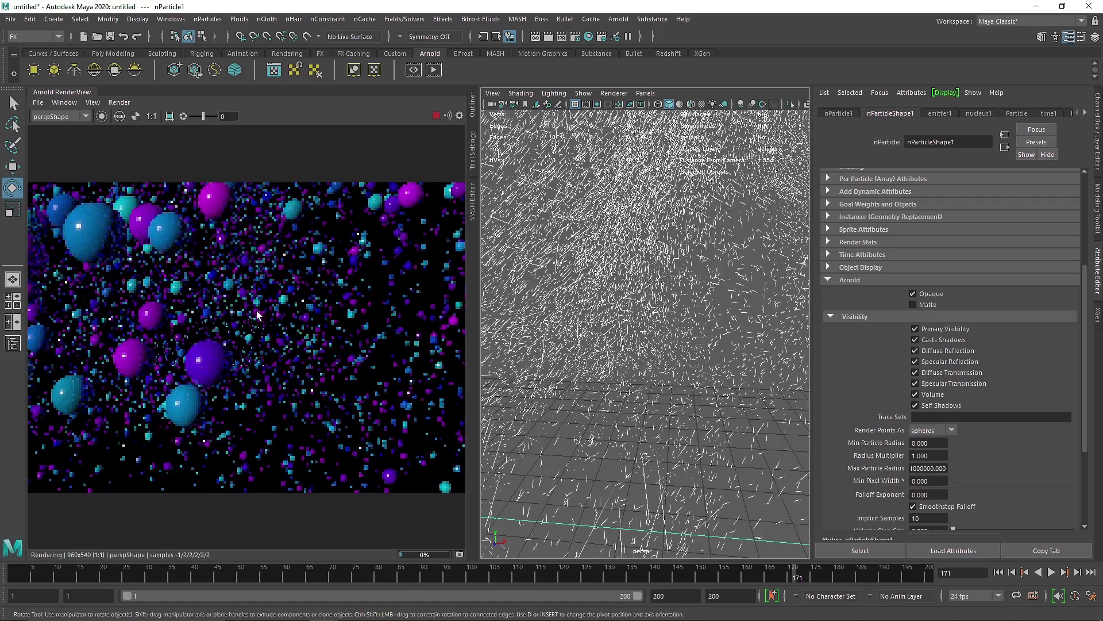
click(437, 116)
scroll(610, 290, down, 10)
alt+drag(631, 317, 577, 344)
click(436, 116)
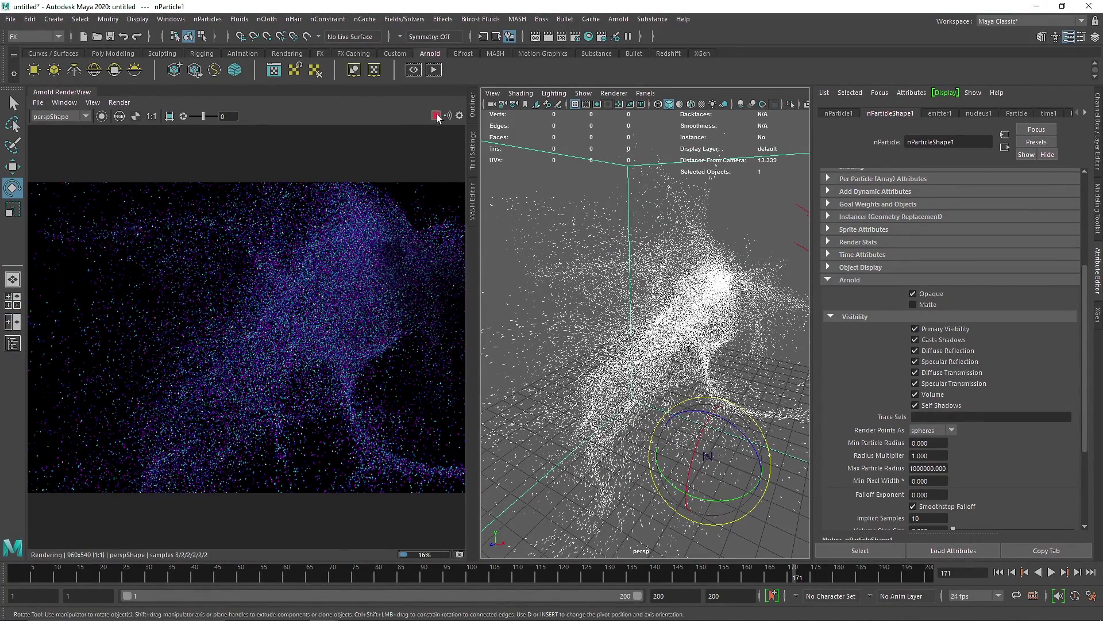
scroll(426, 253, down, 2)
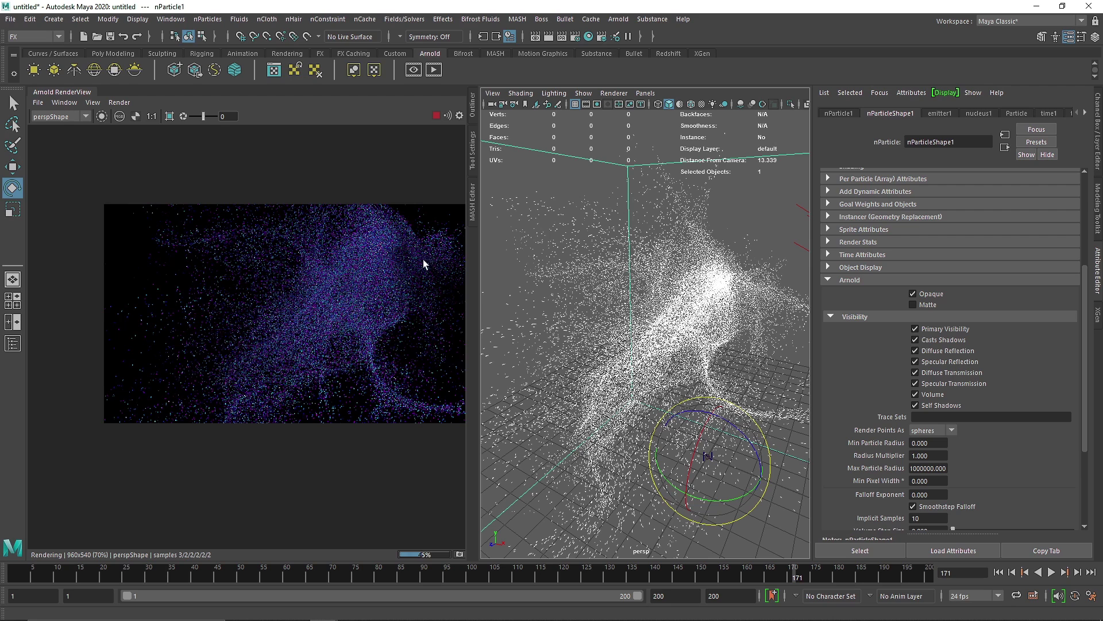
scroll(381, 210, up, 1)
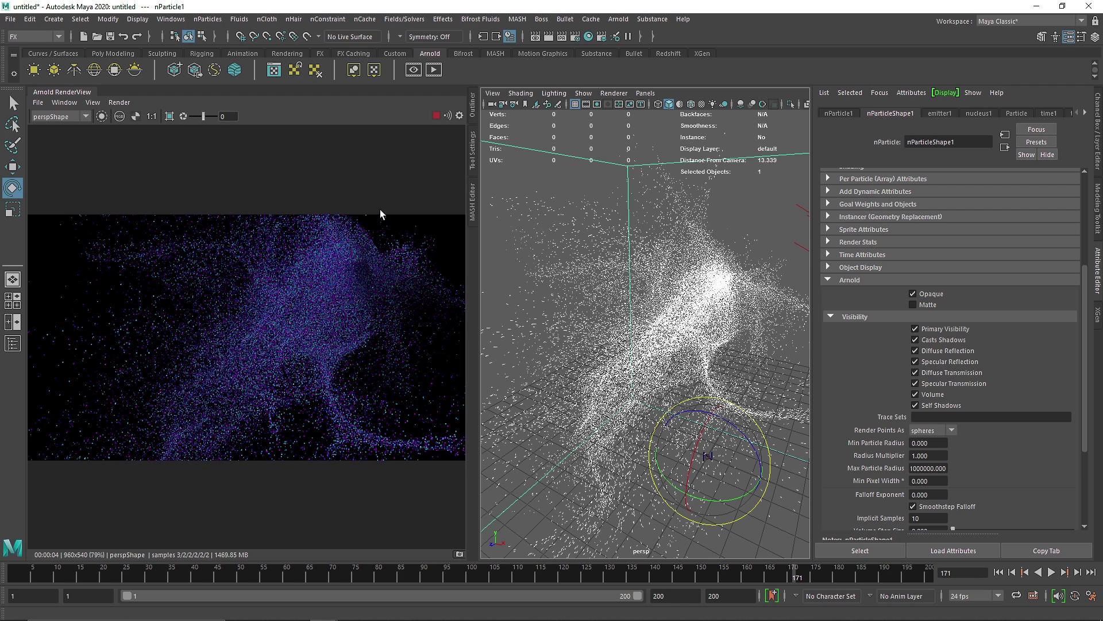